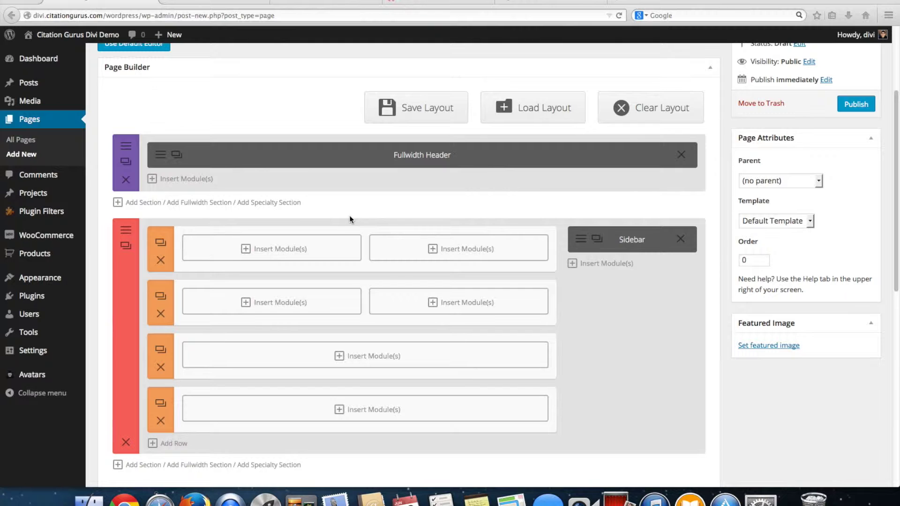
- Insert a Social Media Follow module into the first column of the specialty section's top row
{"action": "scroll", "coordinate": [349, 212], "scroll_direction": "up", "scroll_amount": 5}
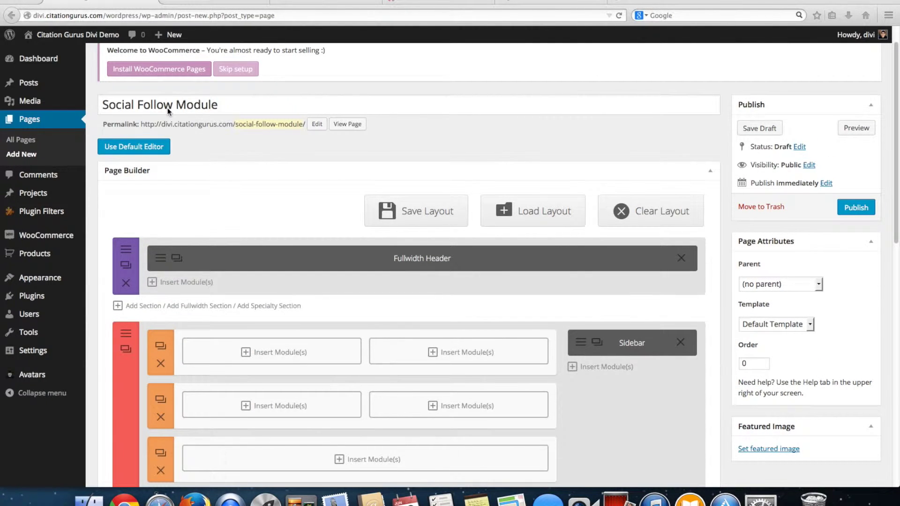
{"action": "scroll", "coordinate": [293, 215], "scroll_direction": "down", "scroll_amount": 3}
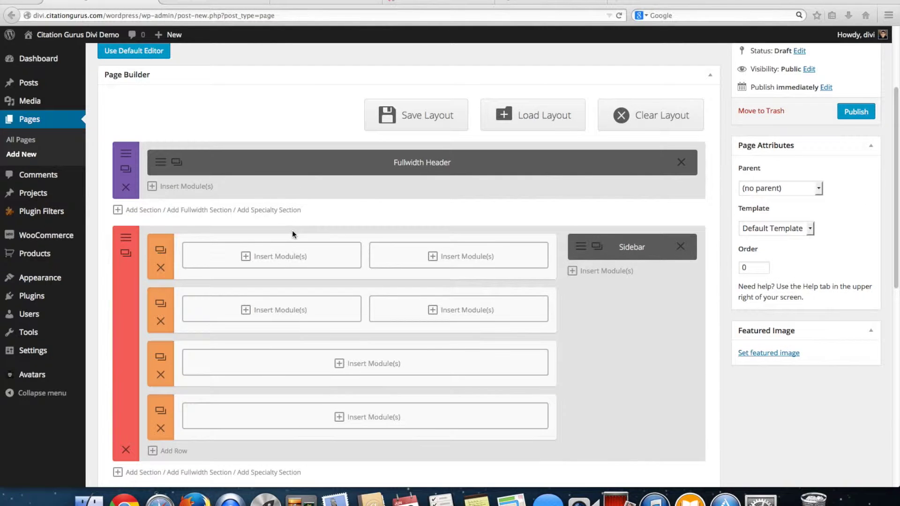
{"action": "left_click", "coordinate": [273, 258]}
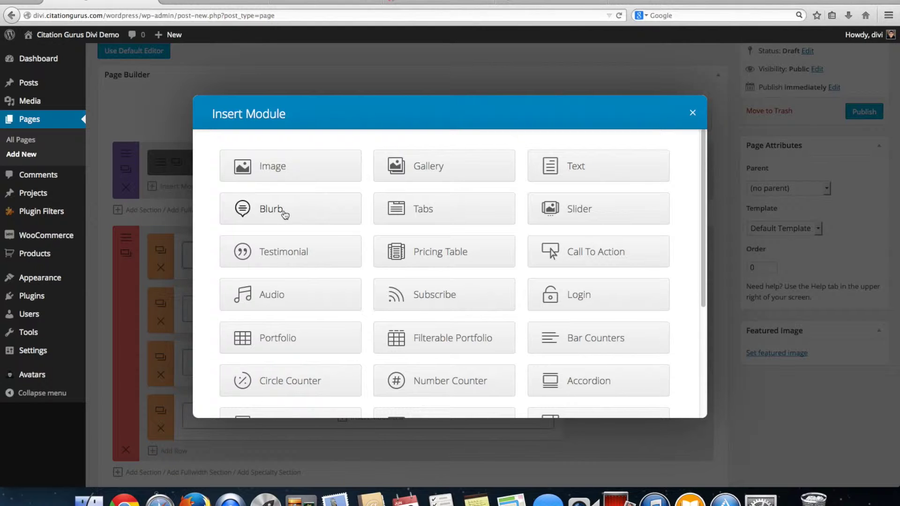
{"action": "scroll", "coordinate": [285, 214], "scroll_direction": "down", "scroll_amount": 1}
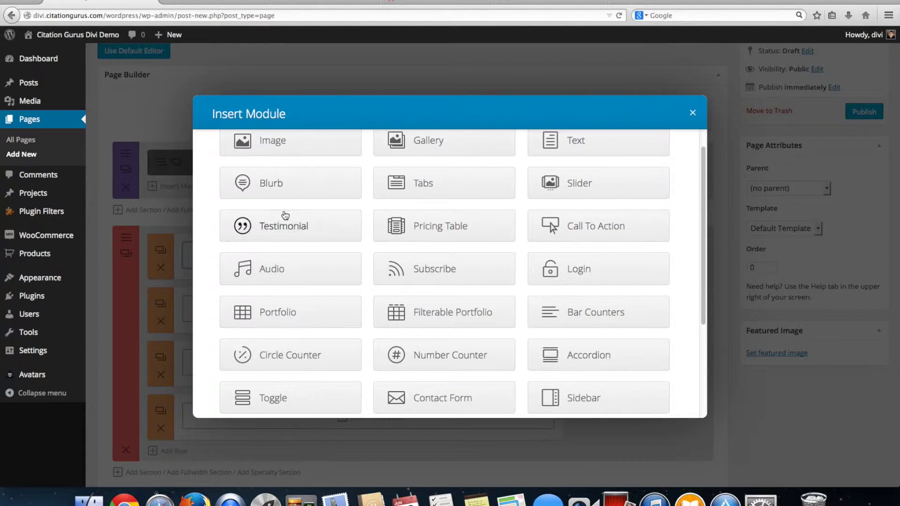
{"action": "scroll", "coordinate": [301, 240], "scroll_direction": "down", "scroll_amount": 1}
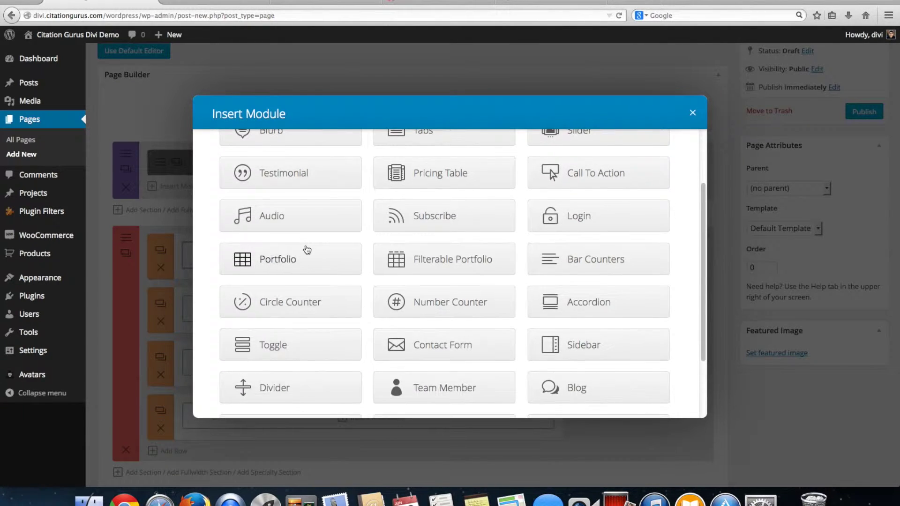
{"action": "scroll", "coordinate": [305, 248], "scroll_direction": "down", "scroll_amount": 2}
{"action": "scroll", "coordinate": [307, 249], "scroll_direction": "down", "scroll_amount": 1}
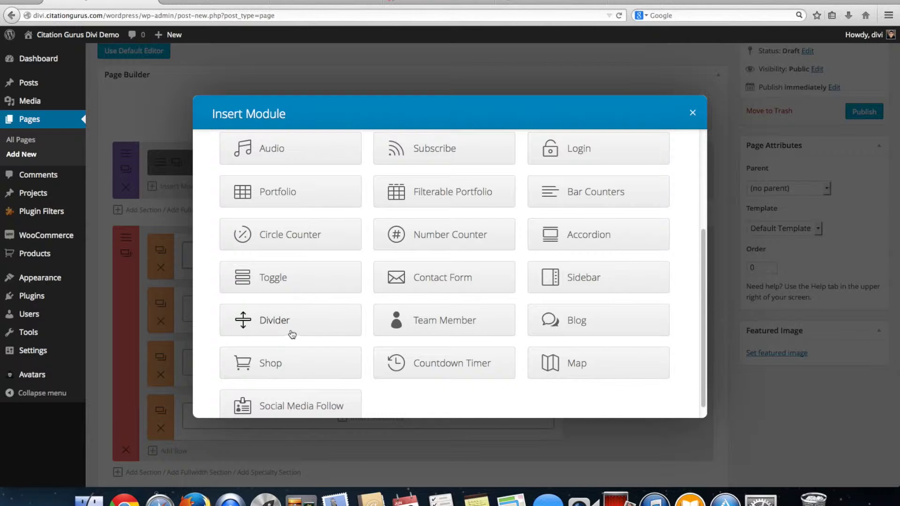
{"action": "scroll", "coordinate": [417, 334], "scroll_direction": "down", "scroll_amount": 1}
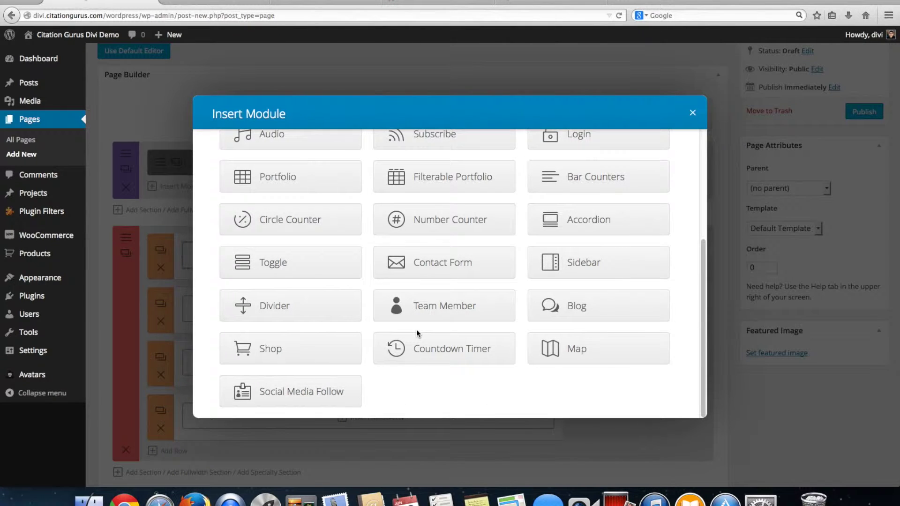
{"action": "left_click", "coordinate": [318, 394]}
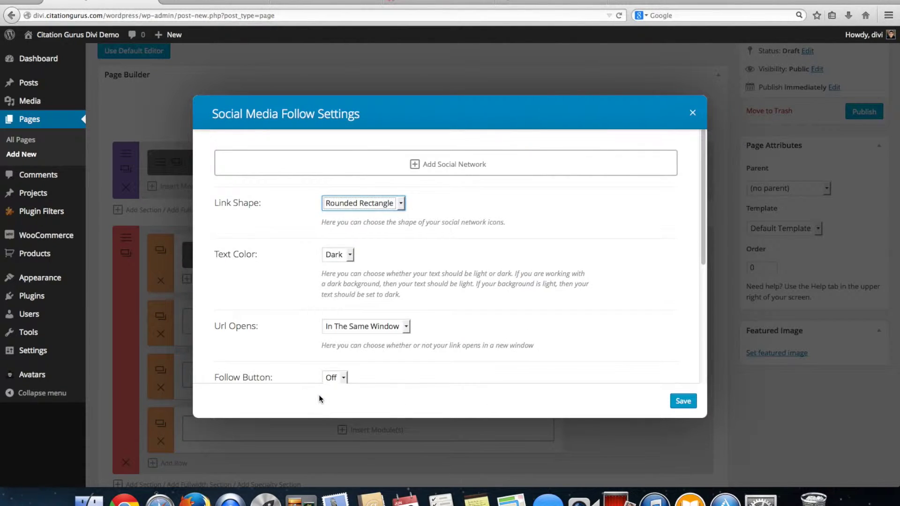
- Set the module's link shape to Circle and its URLs to open in a new tab
{"action": "left_click", "coordinate": [360, 205]}
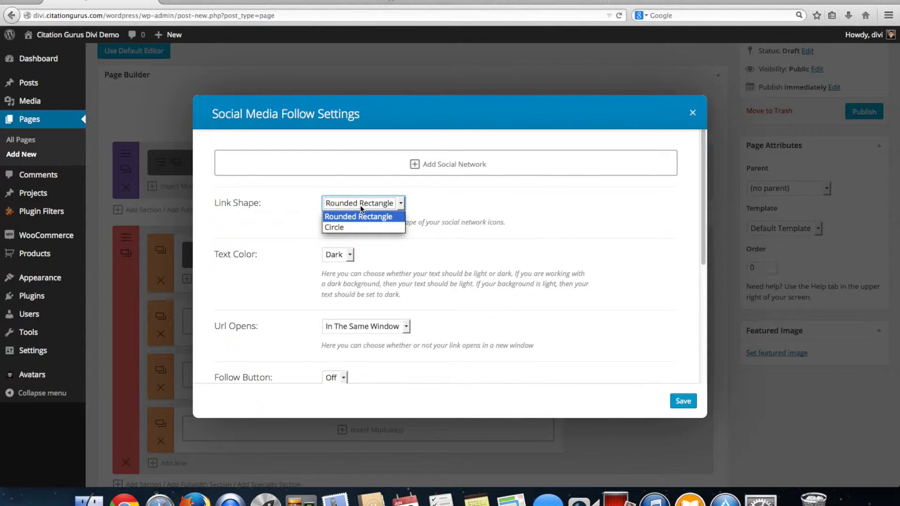
{"action": "left_click", "coordinate": [359, 227]}
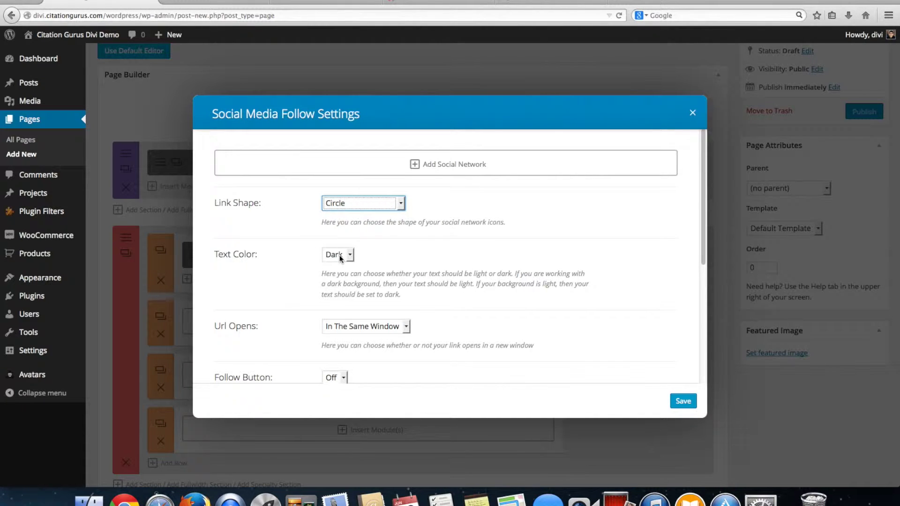
{"action": "scroll", "coordinate": [364, 271], "scroll_direction": "down", "scroll_amount": 3}
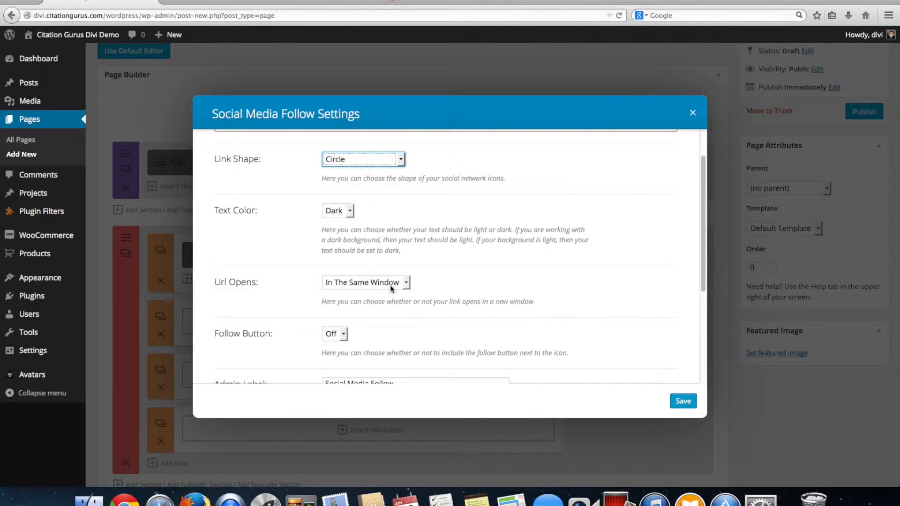
{"action": "left_click", "coordinate": [389, 285]}
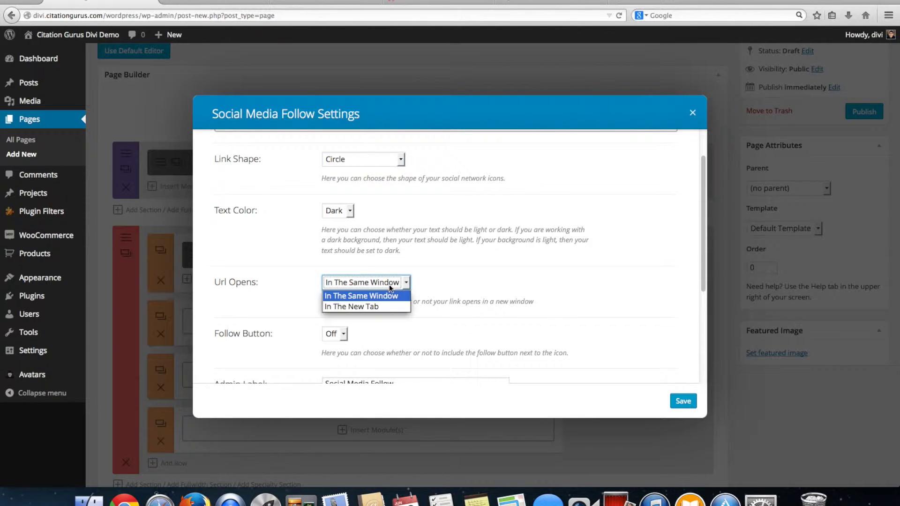
{"action": "left_click", "coordinate": [479, 285]}
{"action": "left_click", "coordinate": [385, 286]}
{"action": "key", "text": "Escape"}
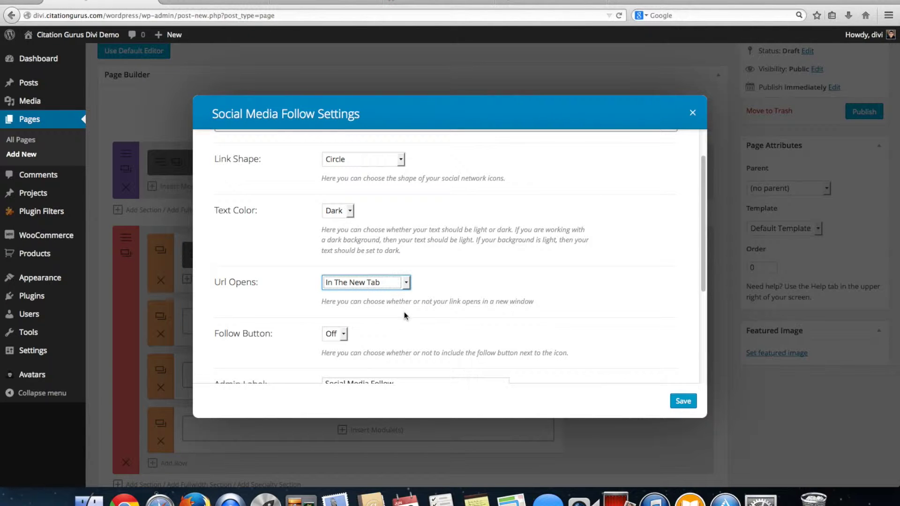
- Add a social network entry to the module and choose facebook as its network
{"action": "scroll", "coordinate": [370, 310], "scroll_direction": "down", "scroll_amount": 3}
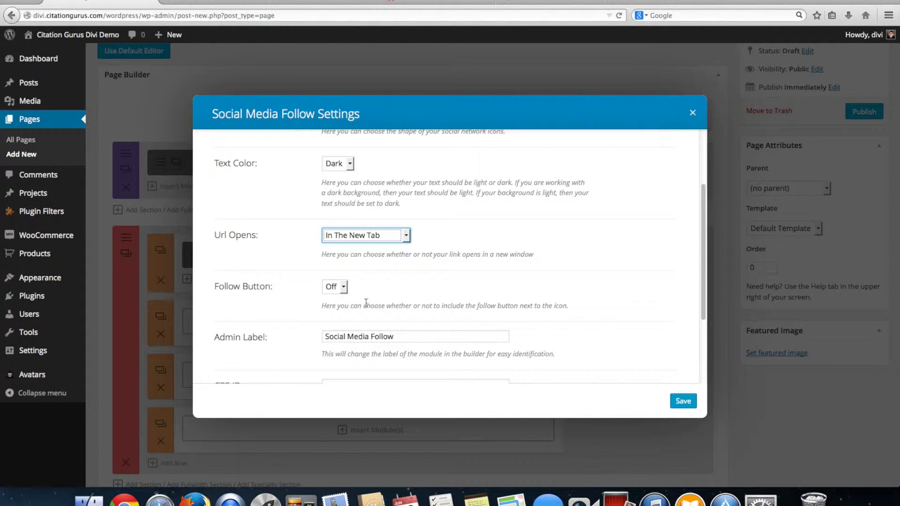
{"action": "scroll", "coordinate": [335, 291], "scroll_direction": "down", "scroll_amount": 2}
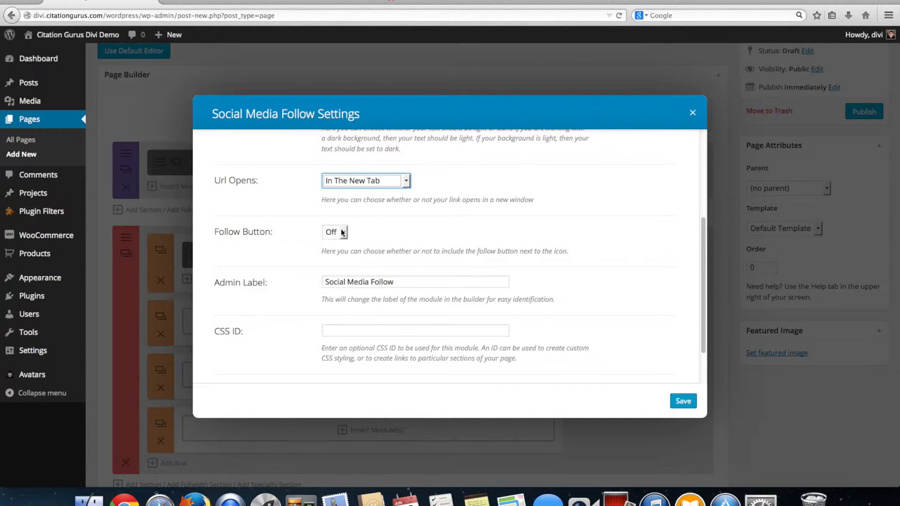
{"action": "scroll", "coordinate": [398, 258], "scroll_direction": "down", "scroll_amount": 2}
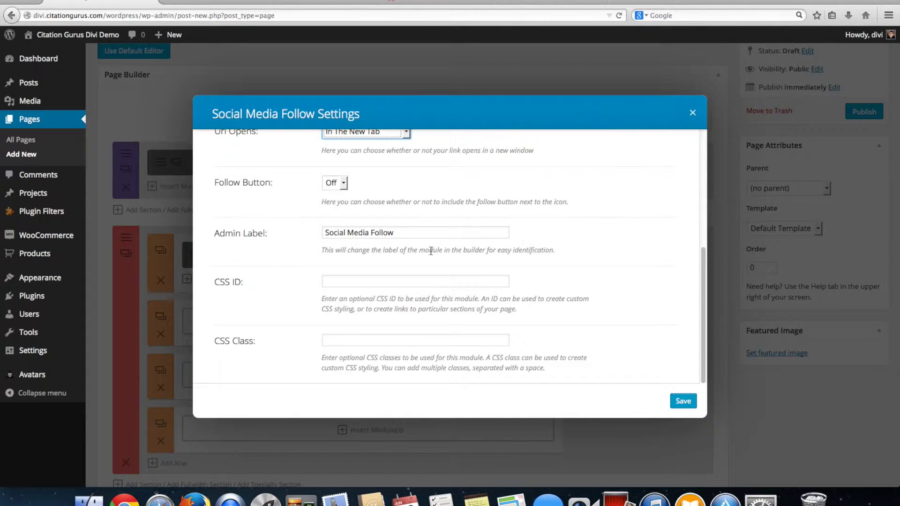
{"action": "scroll", "coordinate": [559, 319], "scroll_direction": "up", "scroll_amount": 5}
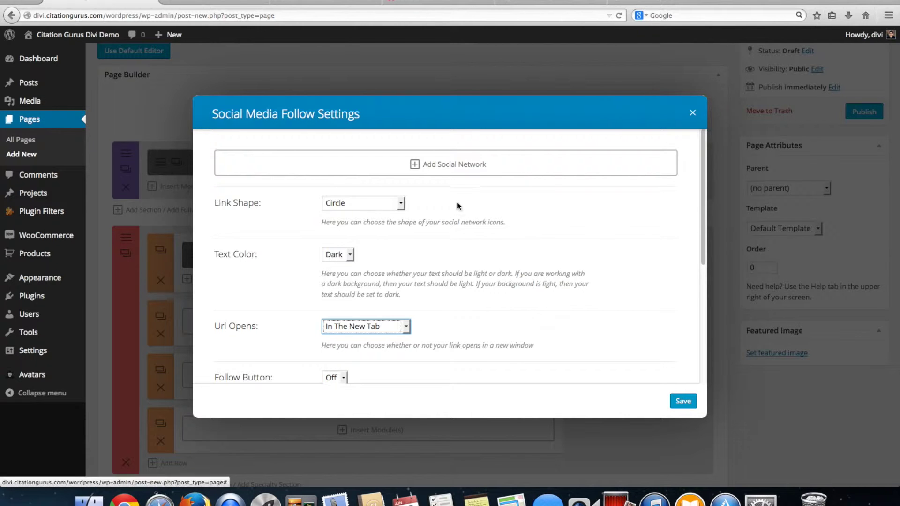
{"action": "left_click", "coordinate": [439, 168]}
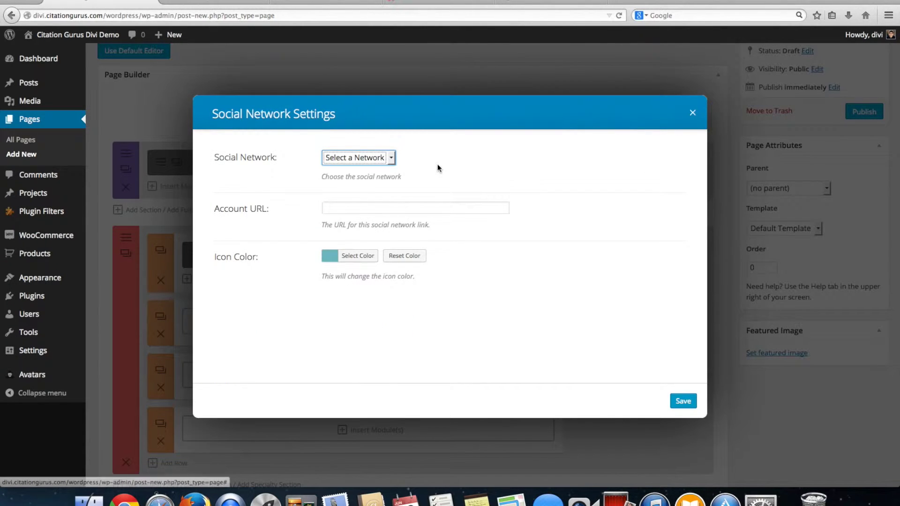
{"action": "left_click", "coordinate": [364, 159]}
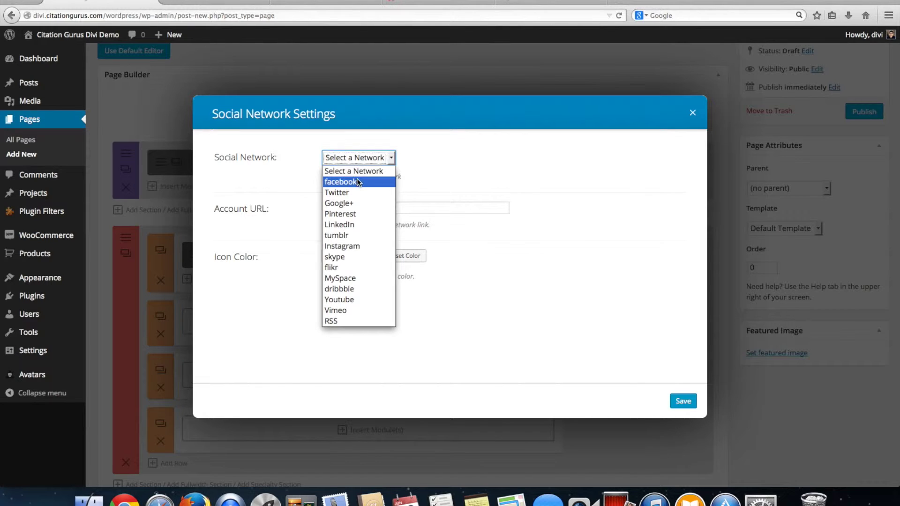
{"action": "left_click", "coordinate": [358, 182]}
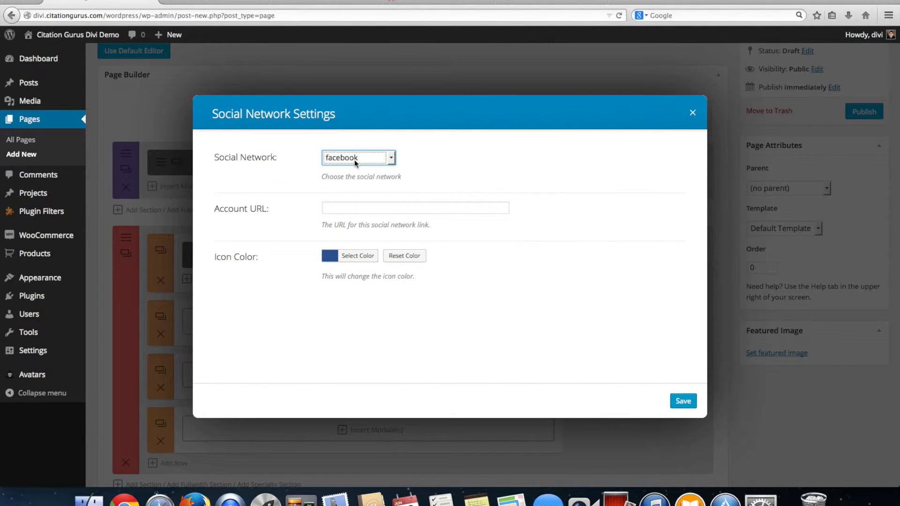
- Give the facebook entry the teal icon color #50cec6 and the account URL #, and save it
{"action": "left_click", "coordinate": [362, 262]}
{"action": "left_click", "coordinate": [382, 313]}
{"action": "mouse_move", "coordinate": [382, 313]}
{"action": "left_mouse_down"}
{"action": "mouse_move", "coordinate": [362, 297]}
{"action": "mouse_move", "coordinate": [364, 281]}
{"action": "mouse_move", "coordinate": [365, 294]}
{"action": "mouse_move", "coordinate": [359, 288]}
{"action": "mouse_move", "coordinate": [374, 285]}
{"action": "mouse_move", "coordinate": [378, 296]}
{"action": "left_mouse_up"}
{"action": "scroll", "coordinate": [469, 342], "scroll_direction": "down", "scroll_amount": 1}
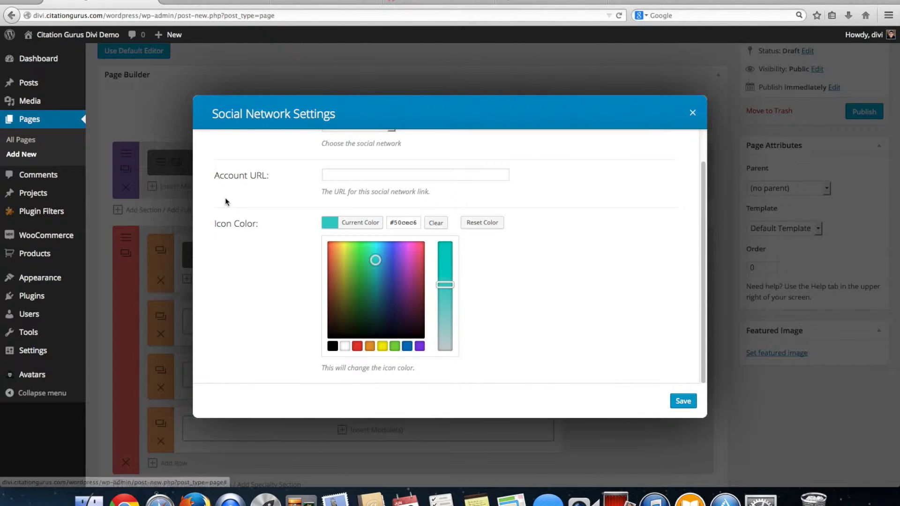
{"action": "left_click", "coordinate": [352, 175]}
{"action": "type", "text": "#"}
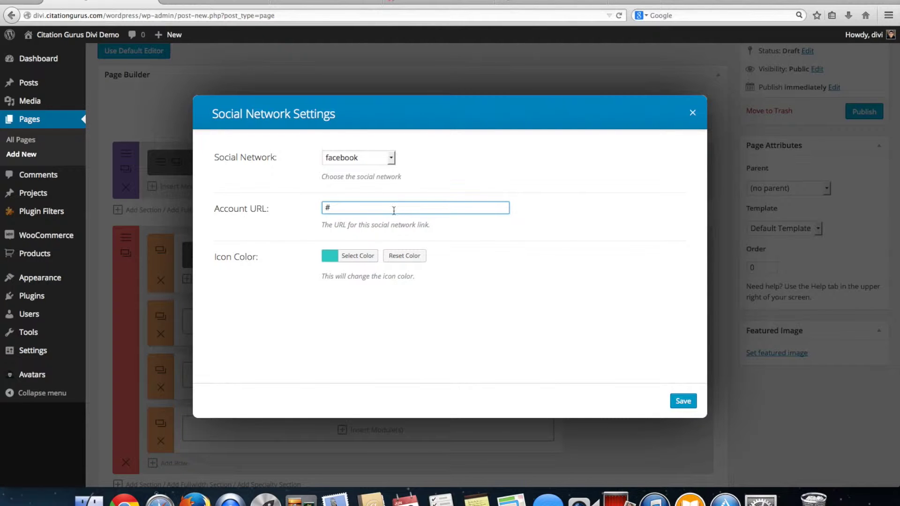
{"action": "left_click", "coordinate": [683, 401]}
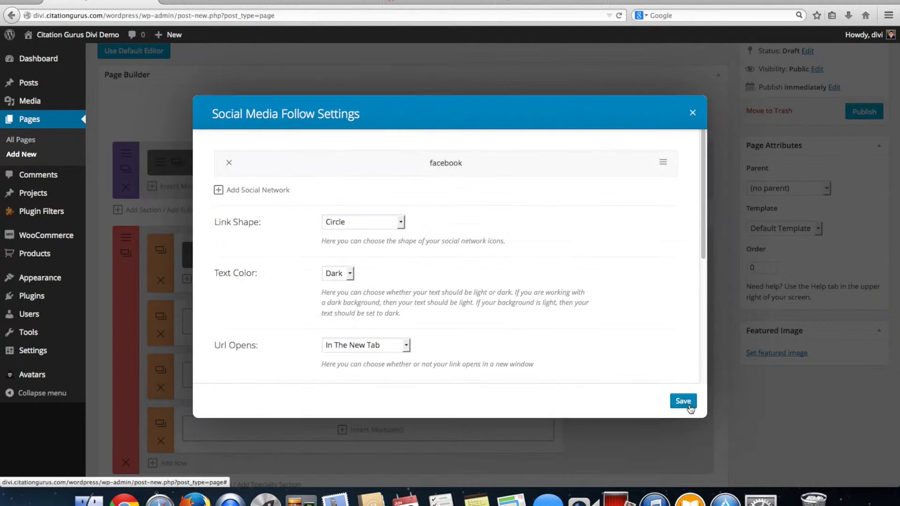
- Add a Twitter entry with the account URL # and the teal icon color #00cec0, and save it
{"action": "left_click", "coordinate": [257, 190]}
{"action": "left_click", "coordinate": [347, 158]}
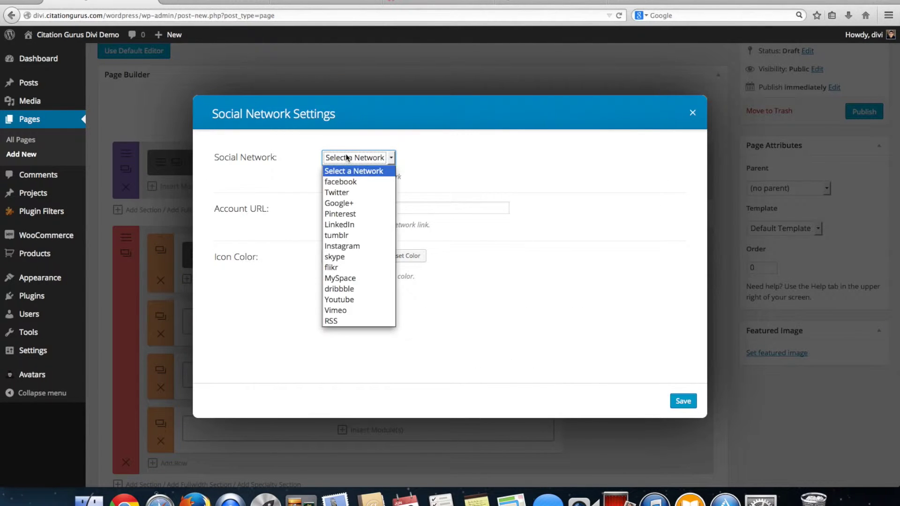
{"action": "left_click", "coordinate": [342, 193]}
{"action": "left_click", "coordinate": [351, 208]}
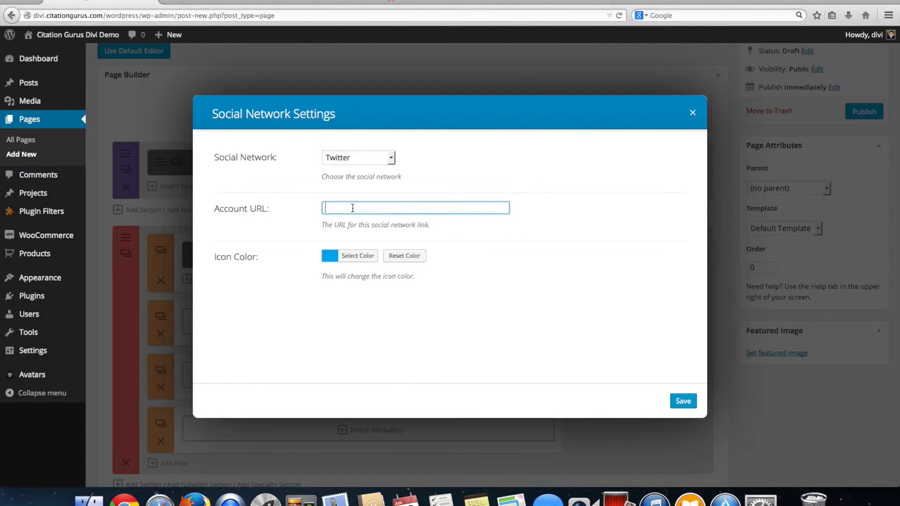
{"action": "type", "text": "#"}
{"action": "left_click", "coordinate": [350, 256]}
{"action": "left_click_drag", "start_coordinate": [382, 282], "coordinate": [376, 294]}
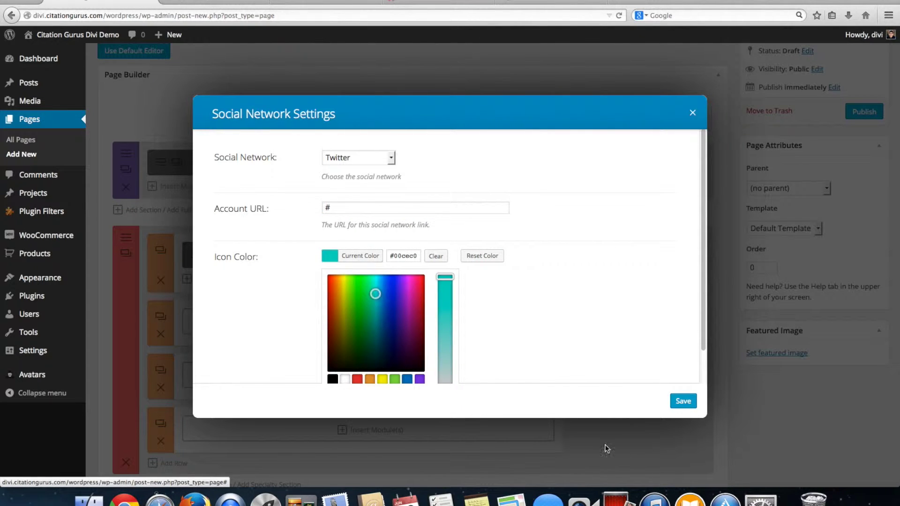
{"action": "left_click", "coordinate": [683, 401]}
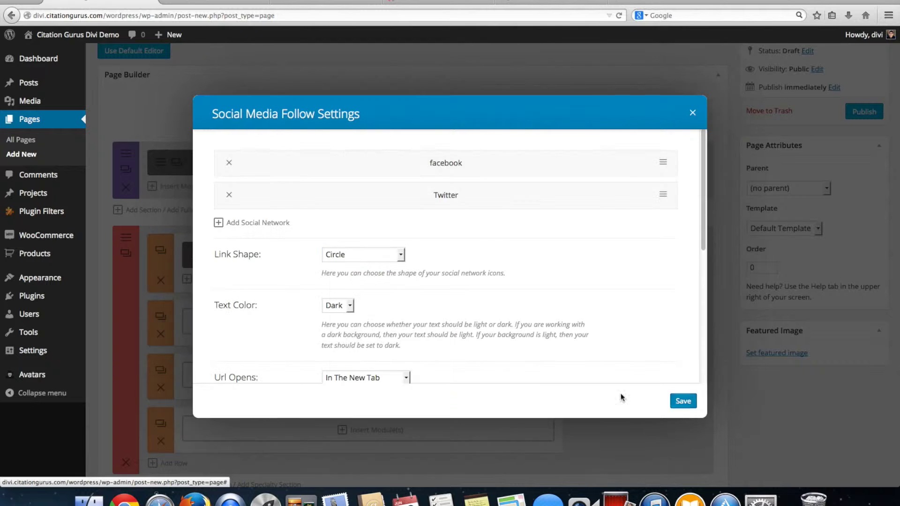
- Add a Google+ entry with the account URL #, keeping its default icon color, and save it
{"action": "left_click", "coordinate": [249, 223]}
{"action": "left_click", "coordinate": [362, 160]}
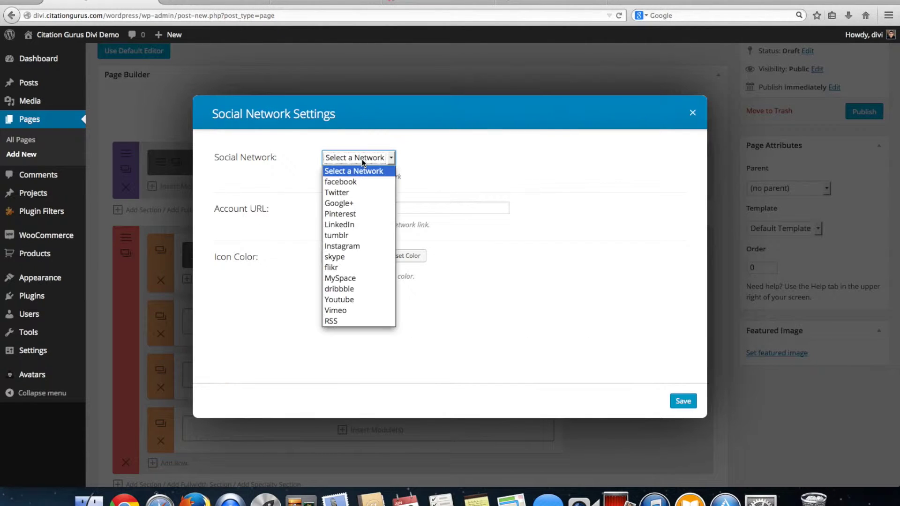
{"action": "left_click", "coordinate": [356, 204]}
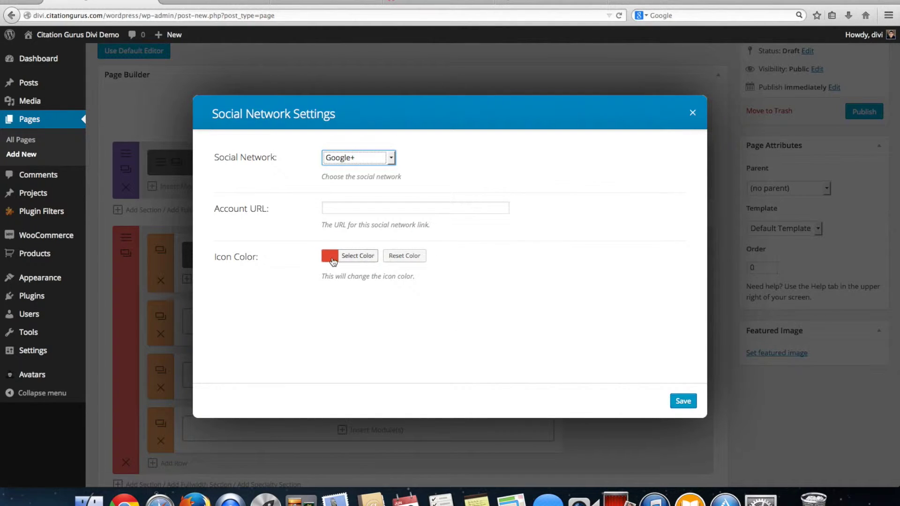
{"action": "left_click", "coordinate": [336, 210]}
{"action": "type", "text": "#"}
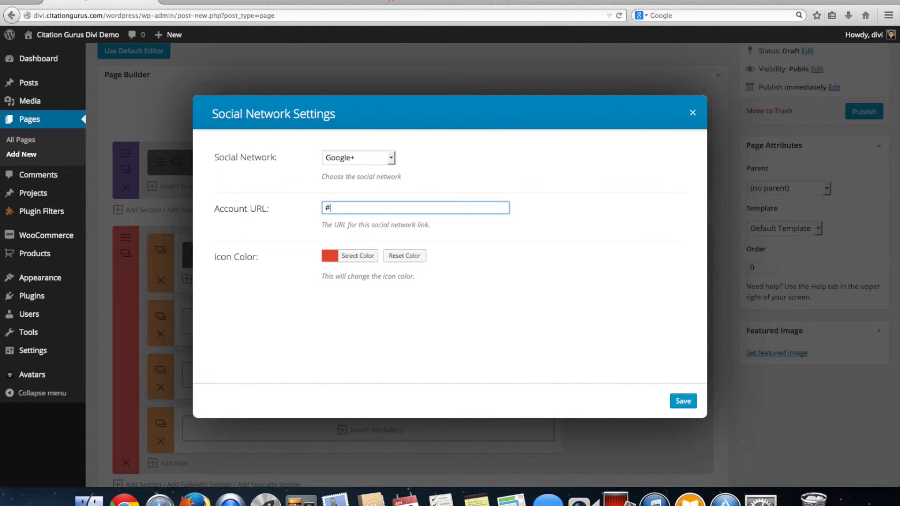
{"action": "left_click", "coordinate": [683, 401]}
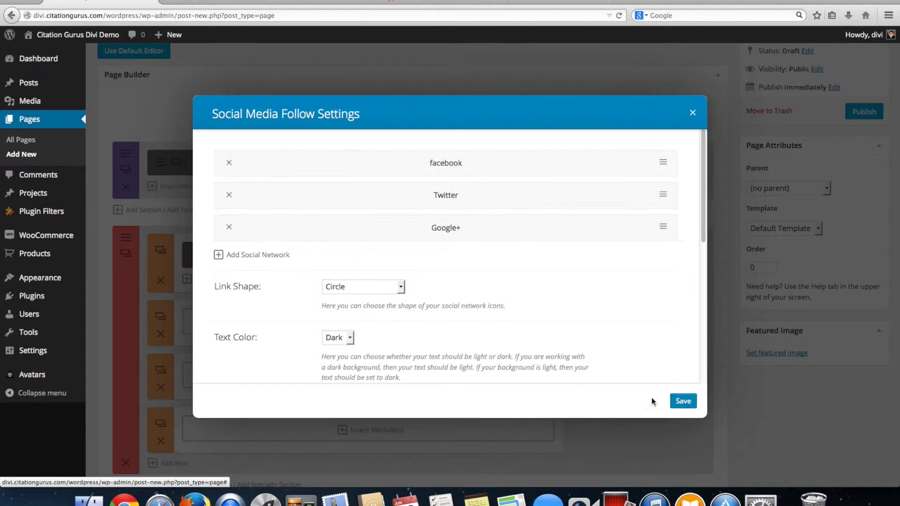
- Add a Pinterest entry with the account URL # and its default icon color, and save it
{"action": "left_click", "coordinate": [256, 255]}
{"action": "left_click", "coordinate": [360, 157]}
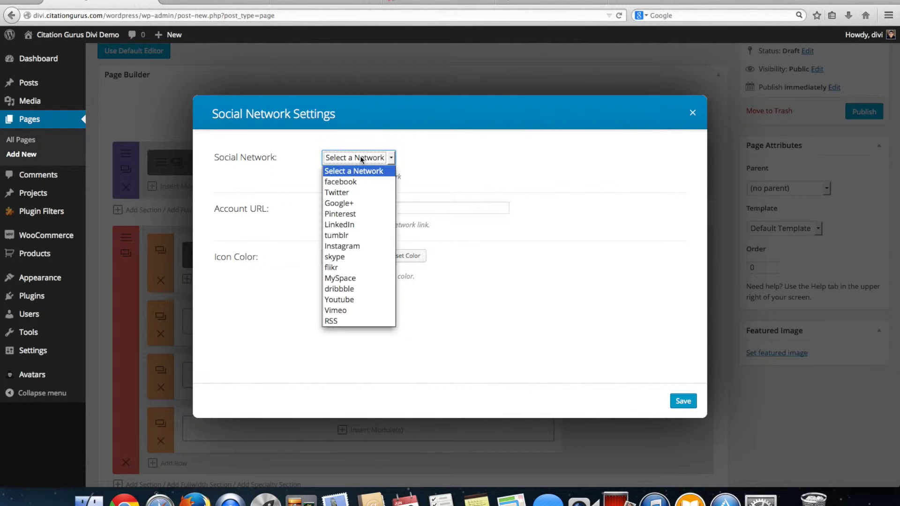
{"action": "left_click", "coordinate": [359, 215]}
{"action": "left_click", "coordinate": [343, 209]}
{"action": "type", "text": "#"}
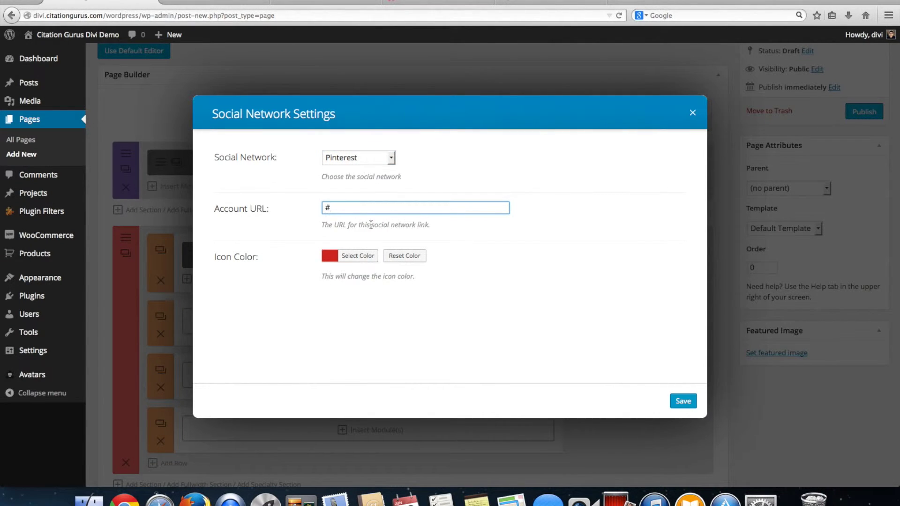
{"action": "left_click", "coordinate": [684, 402]}
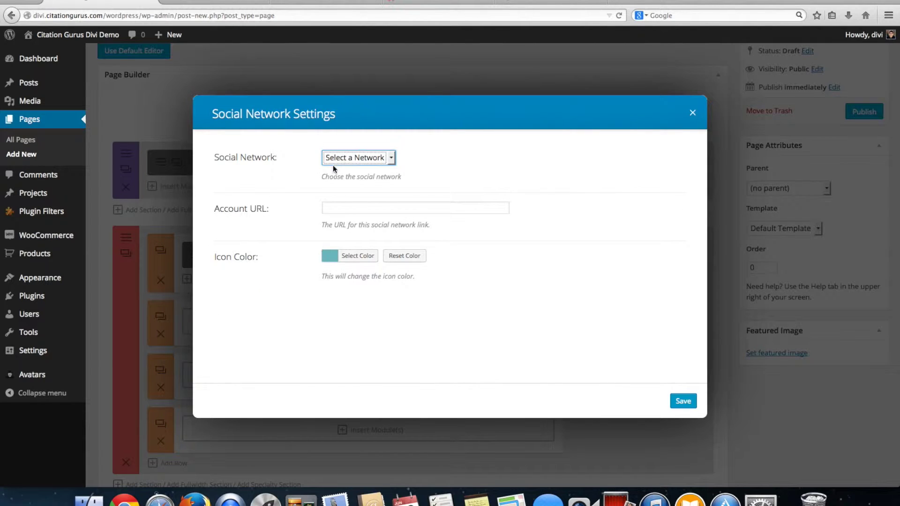
- Set the new social network entry to LinkedIn with the account URL # and its default icon color, and save it
{"action": "left_click", "coordinate": [345, 157]}
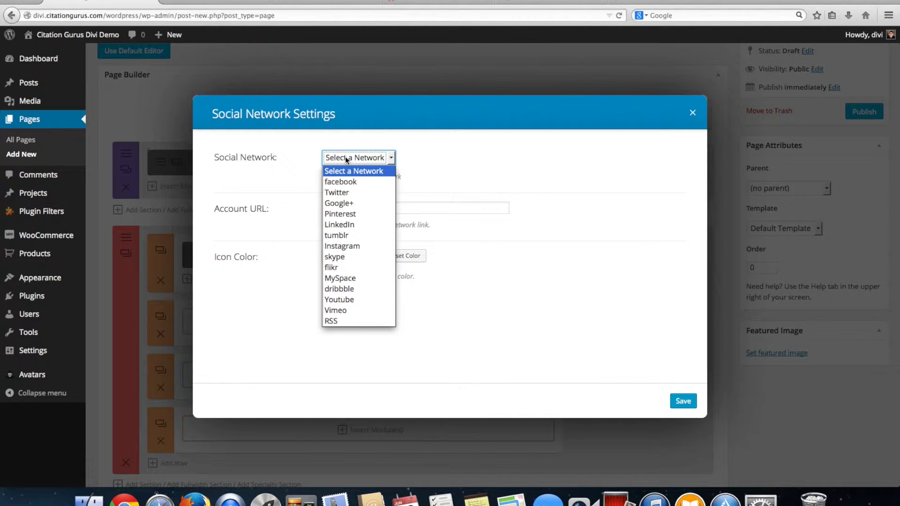
{"action": "left_click", "coordinate": [352, 226]}
{"action": "left_click", "coordinate": [374, 210]}
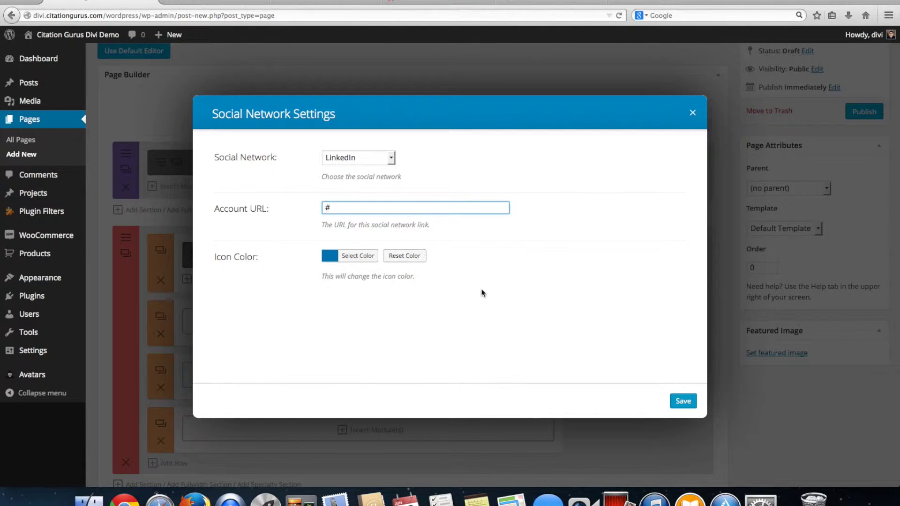
{"action": "left_click", "coordinate": [675, 403]}
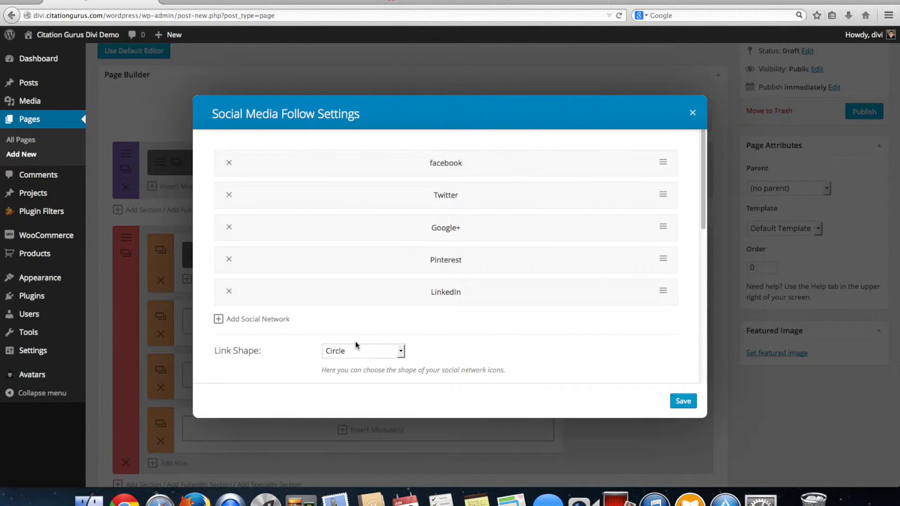
- Add a tumblr entry to the Social Media Follow module with a blank account URL, and save it
{"action": "left_click", "coordinate": [259, 323]}
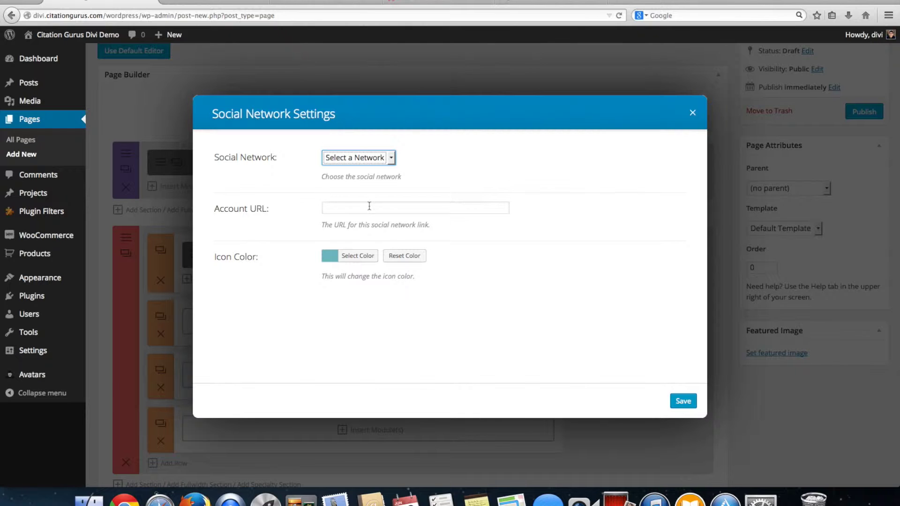
{"action": "left_click", "coordinate": [367, 159]}
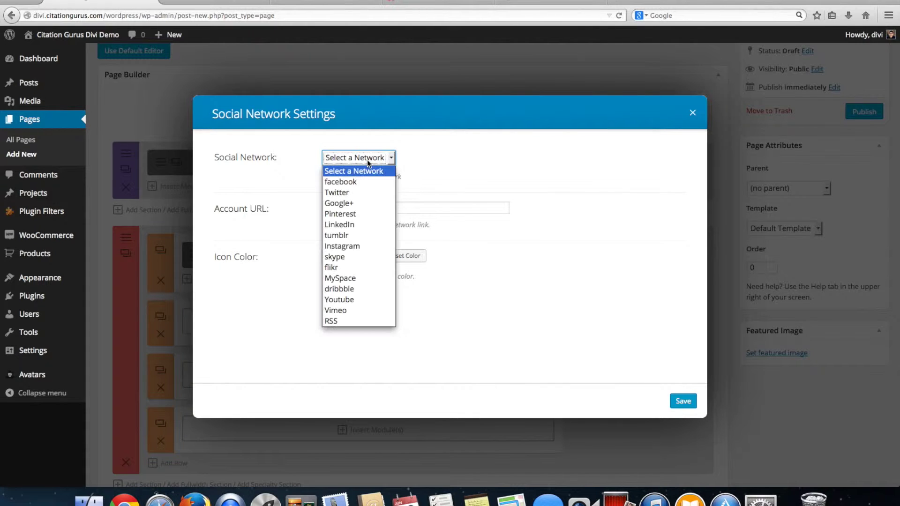
{"action": "left_click", "coordinate": [361, 236]}
{"action": "left_click", "coordinate": [692, 405]}
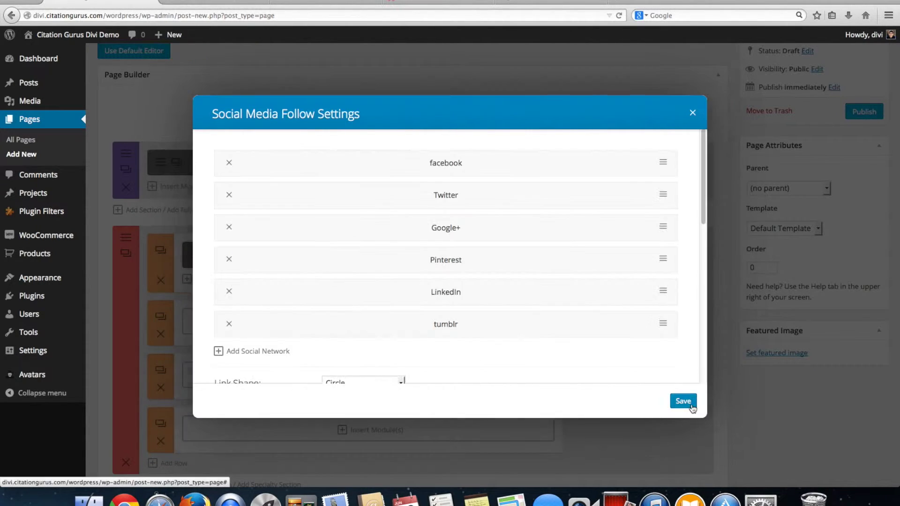
- Add an Instagram entry with a blank account URL and its default icon color, and save it
{"action": "left_click", "coordinate": [219, 352]}
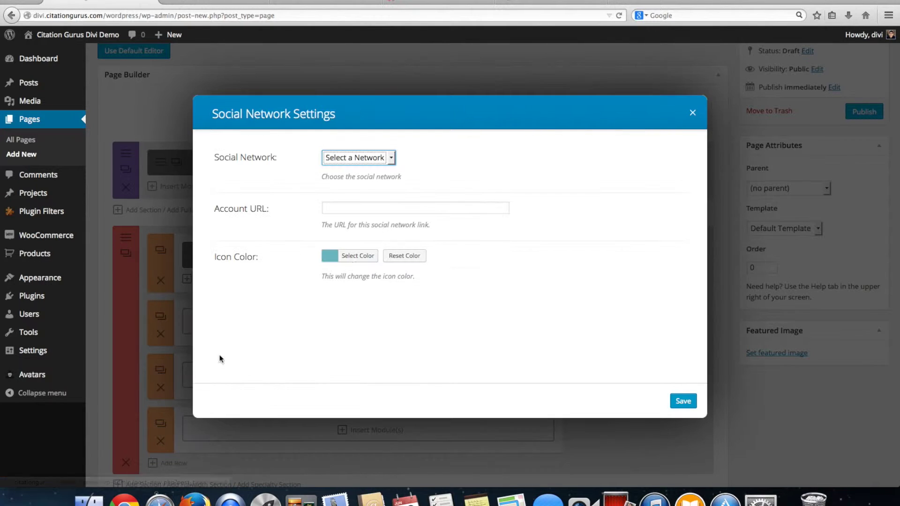
{"action": "left_click", "coordinate": [378, 158]}
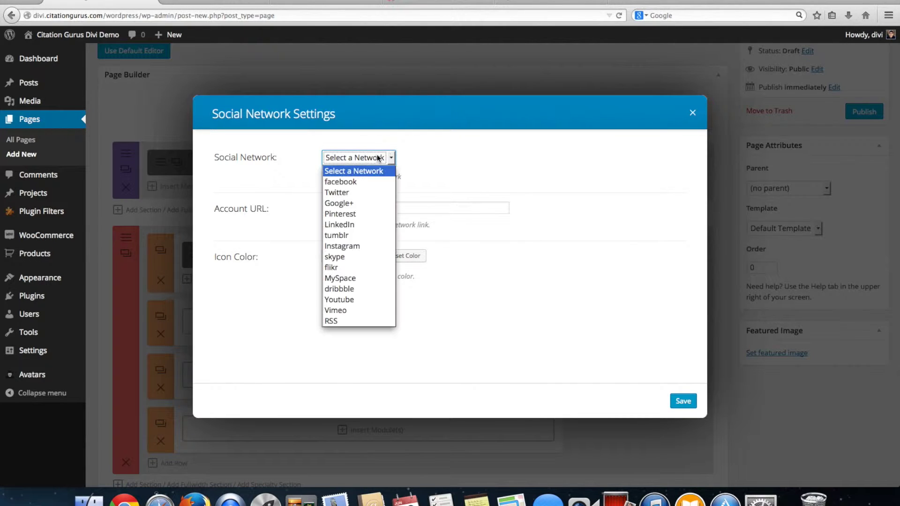
{"action": "left_click", "coordinate": [367, 246]}
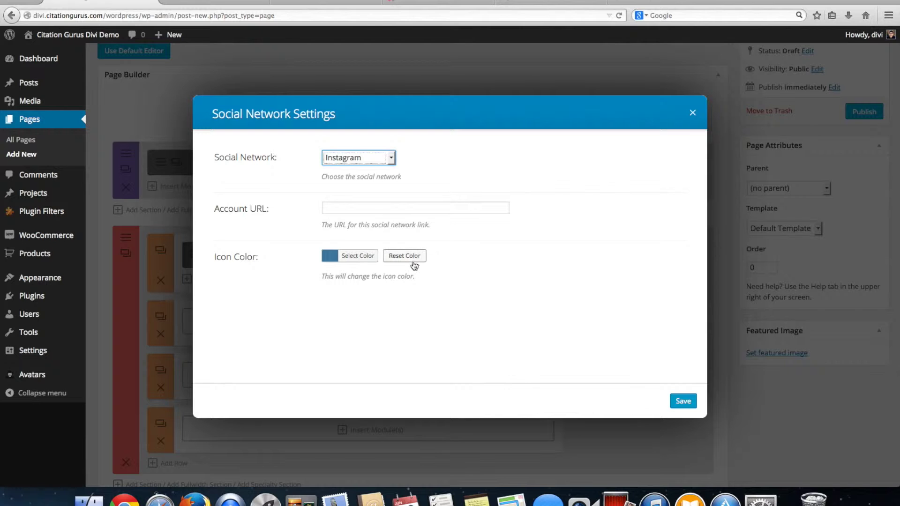
{"action": "left_click", "coordinate": [683, 404]}
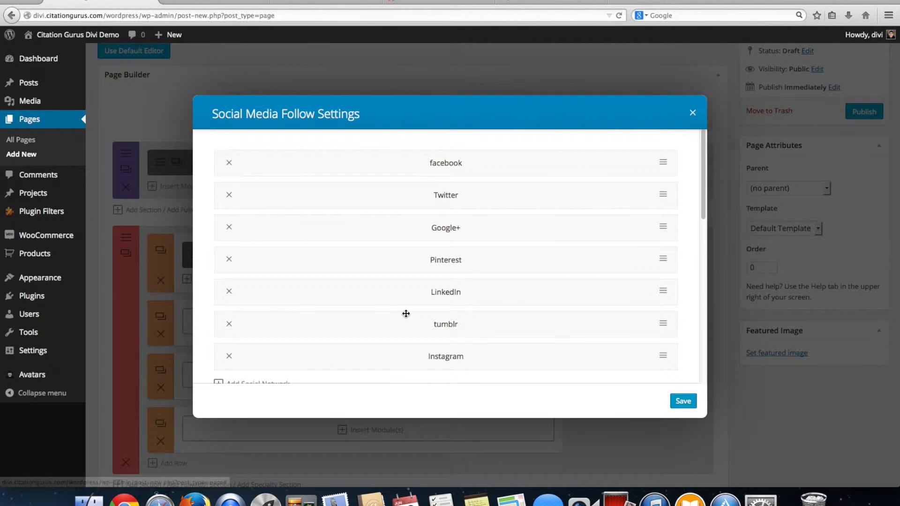
- Add a skype entry with a blank account URL and its default icon color, and save it
{"action": "scroll", "coordinate": [273, 368], "scroll_direction": "down", "scroll_amount": 1}
{"action": "scroll", "coordinate": [273, 367], "scroll_direction": "down", "scroll_amount": 3}
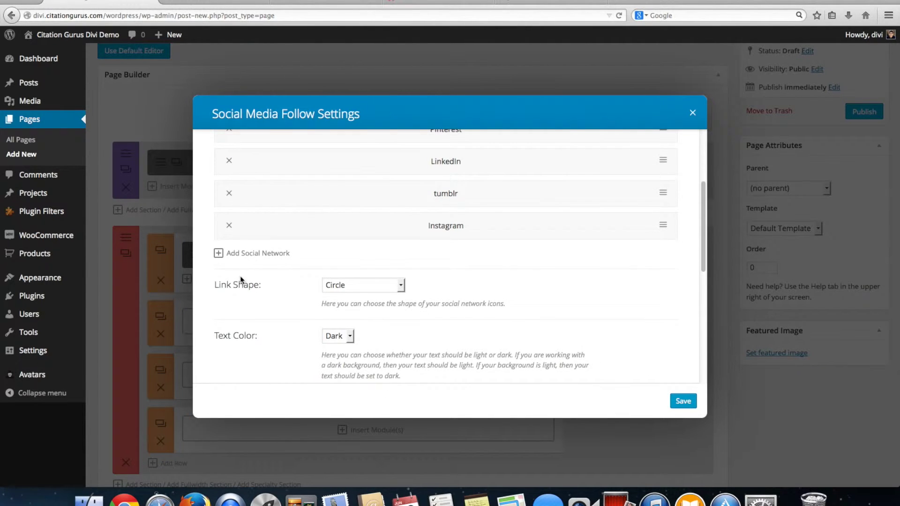
{"action": "left_click", "coordinate": [237, 253]}
{"action": "left_click", "coordinate": [331, 159]}
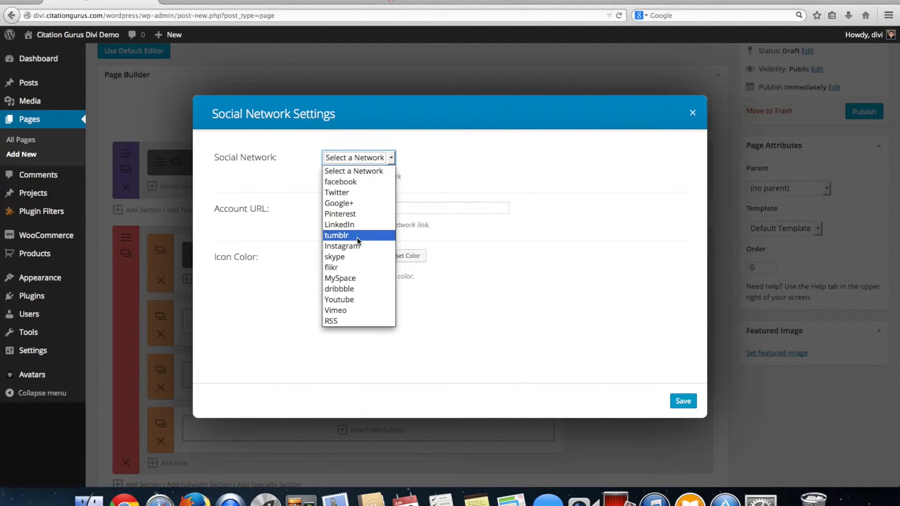
{"action": "left_click", "coordinate": [359, 259]}
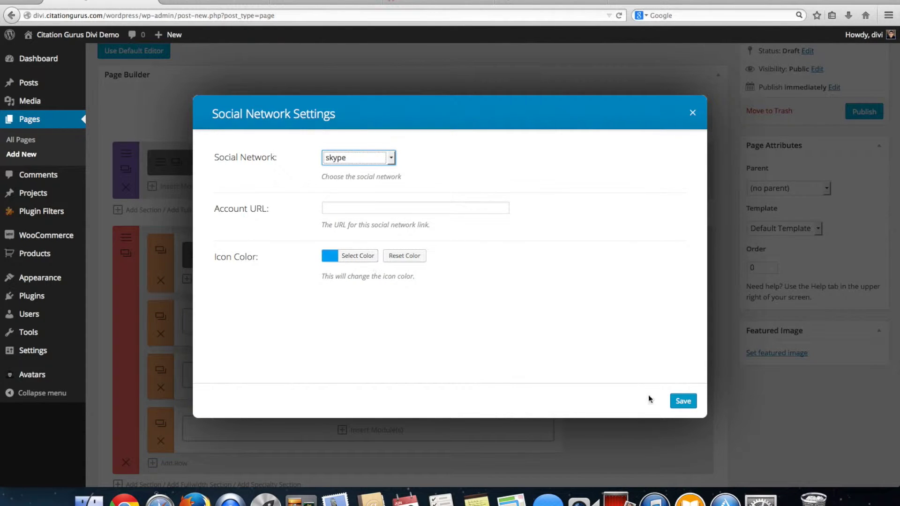
{"action": "left_click", "coordinate": [686, 404]}
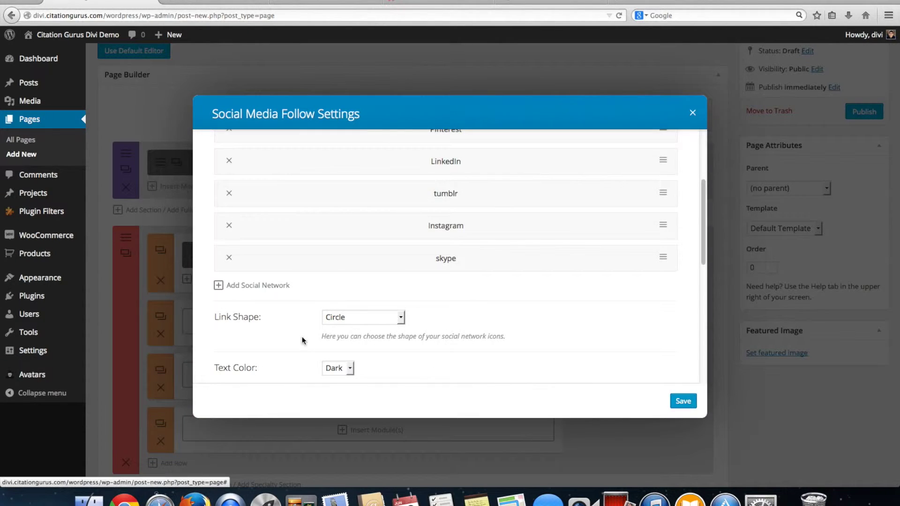
- Add a flikr entry with a blank account URL and its default icon color, and save it
{"action": "left_click", "coordinate": [249, 284]}
{"action": "left_click", "coordinate": [356, 159]}
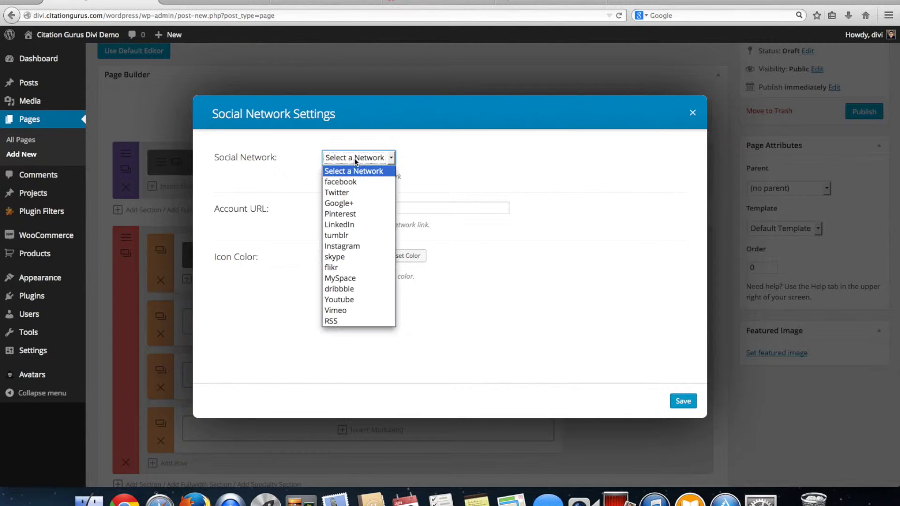
{"action": "left_click", "coordinate": [353, 268]}
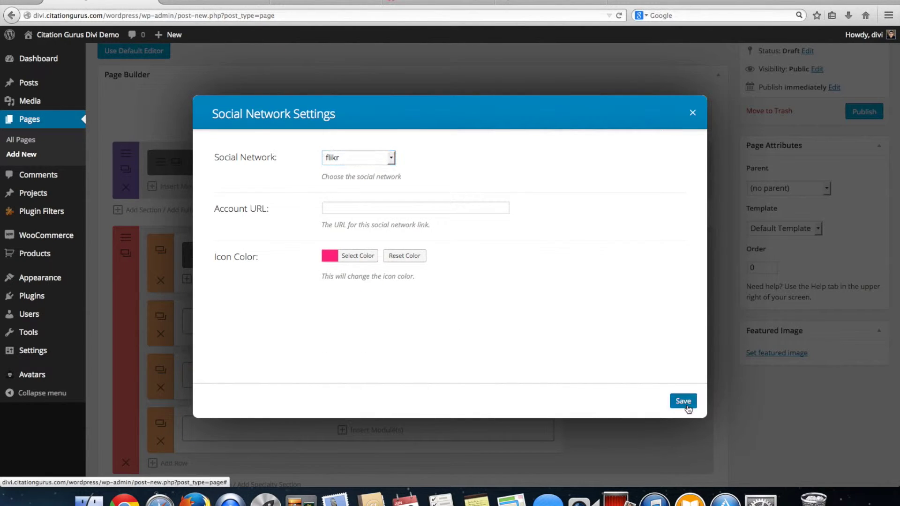
{"action": "left_click", "coordinate": [684, 401]}
- Add a MySpace entry to the social network list, leaving its other settings at their defaults, and save it
{"action": "left_click", "coordinate": [260, 321]}
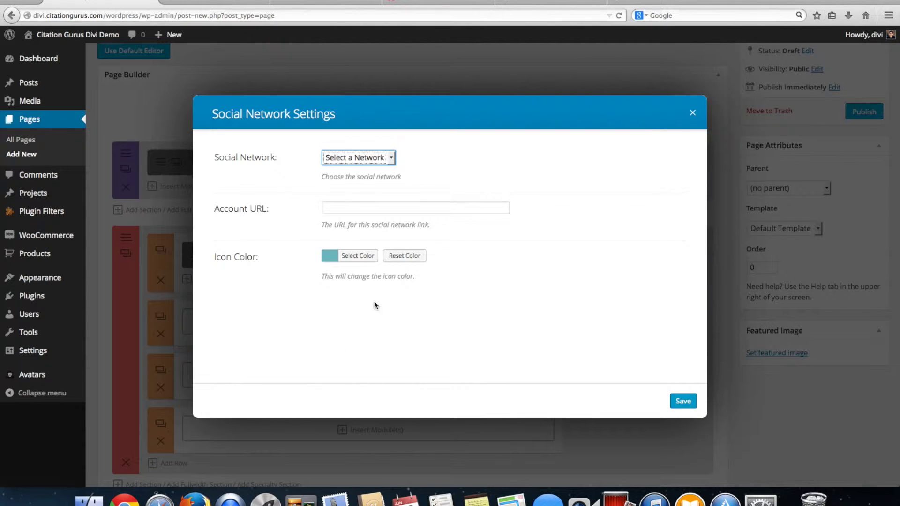
{"action": "left_click", "coordinate": [364, 160]}
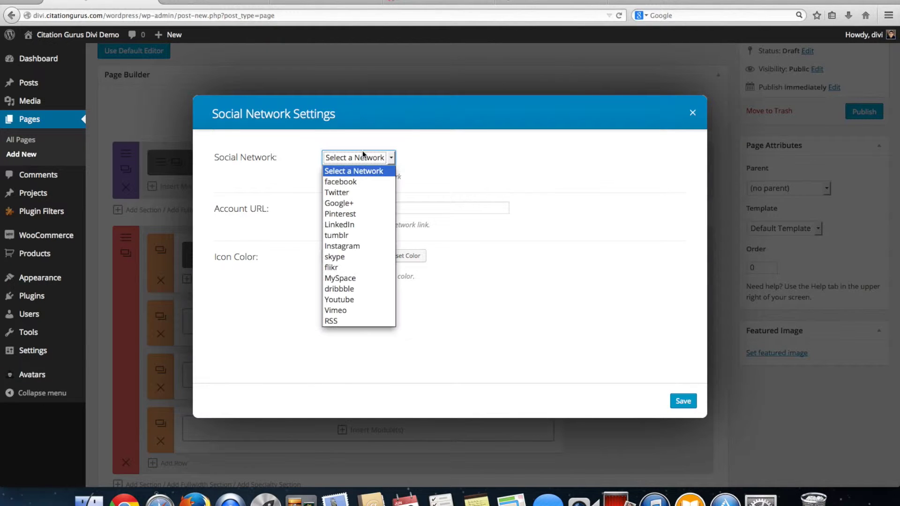
{"action": "left_click", "coordinate": [368, 280]}
{"action": "left_click", "coordinate": [683, 402]}
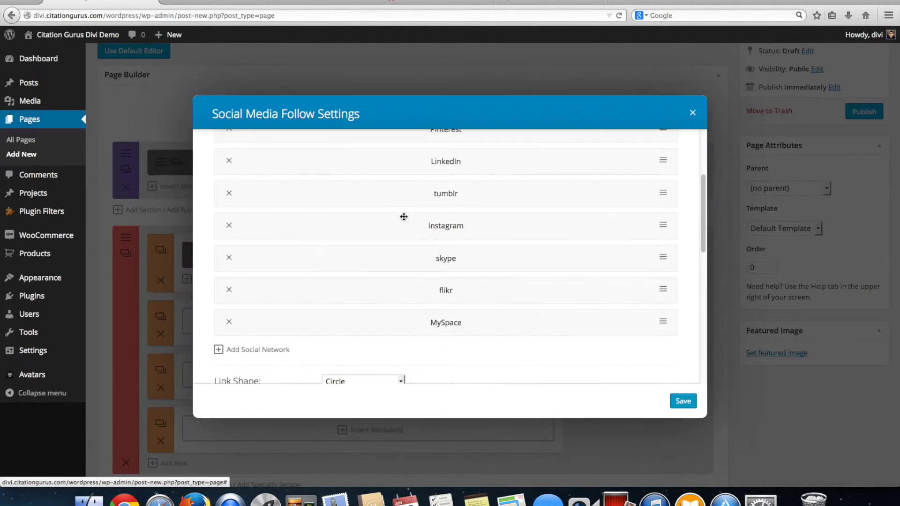
- Add a dribbble entry with a blank account URL and its default icon color, and save it
{"action": "left_click", "coordinate": [282, 351]}
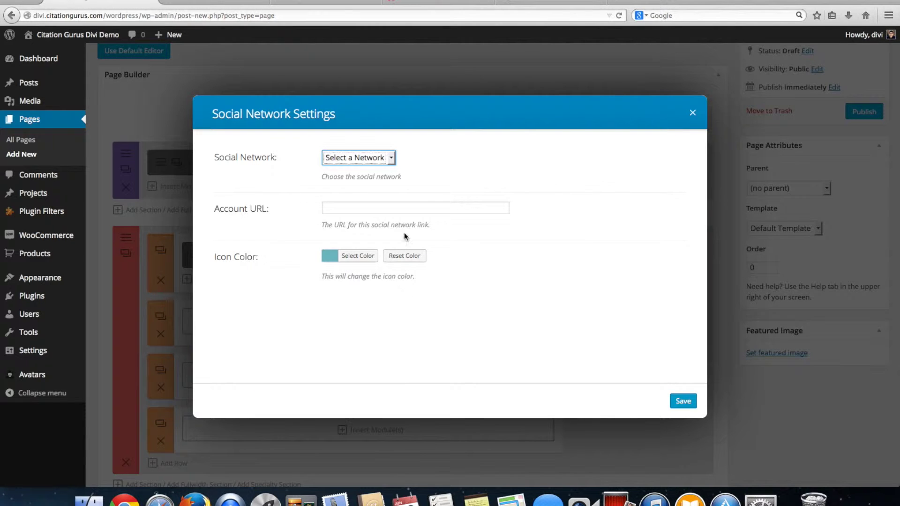
{"action": "left_click", "coordinate": [374, 162]}
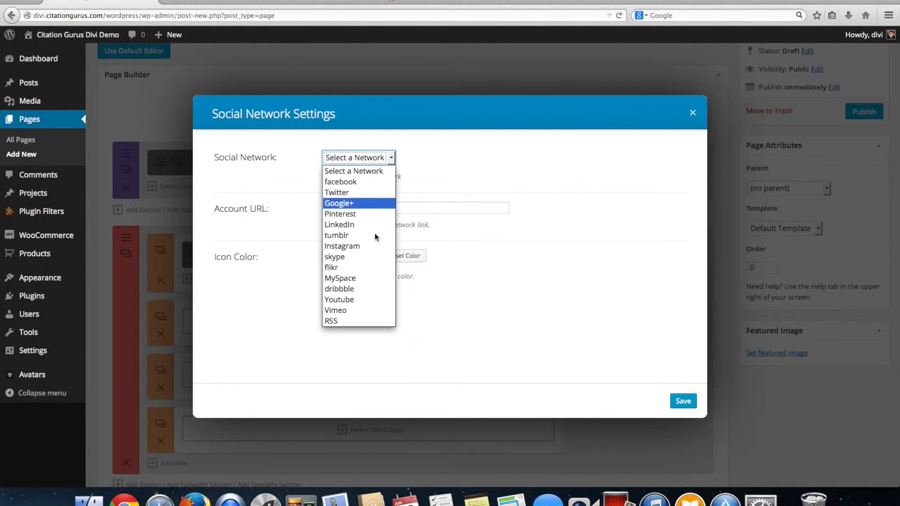
{"action": "left_click", "coordinate": [366, 291]}
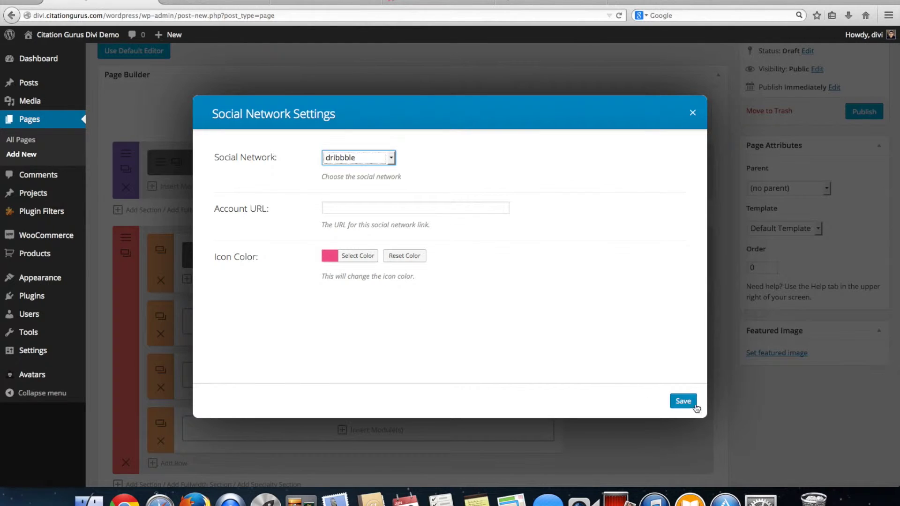
{"action": "left_click", "coordinate": [684, 402]}
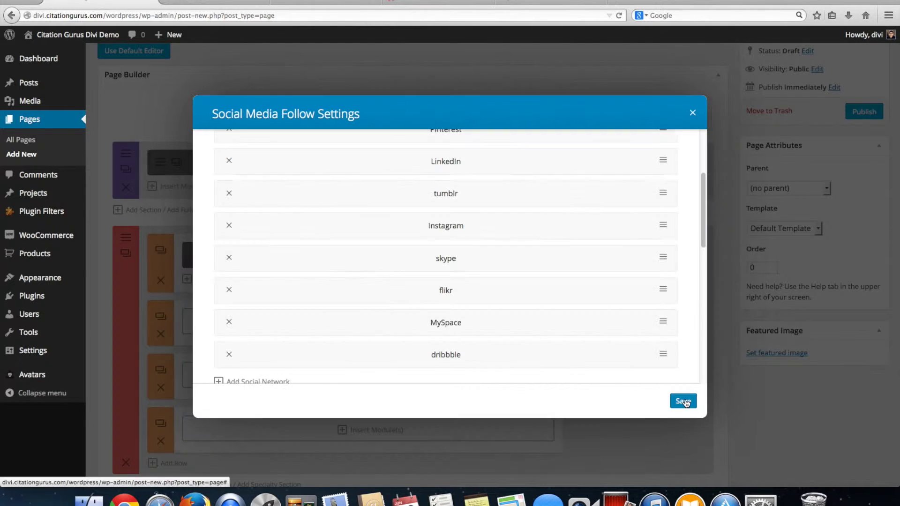
- Add a Youtube entry with a blank account URL and its default icon color, and save it
{"action": "left_click", "coordinate": [256, 382]}
{"action": "left_click", "coordinate": [356, 160]}
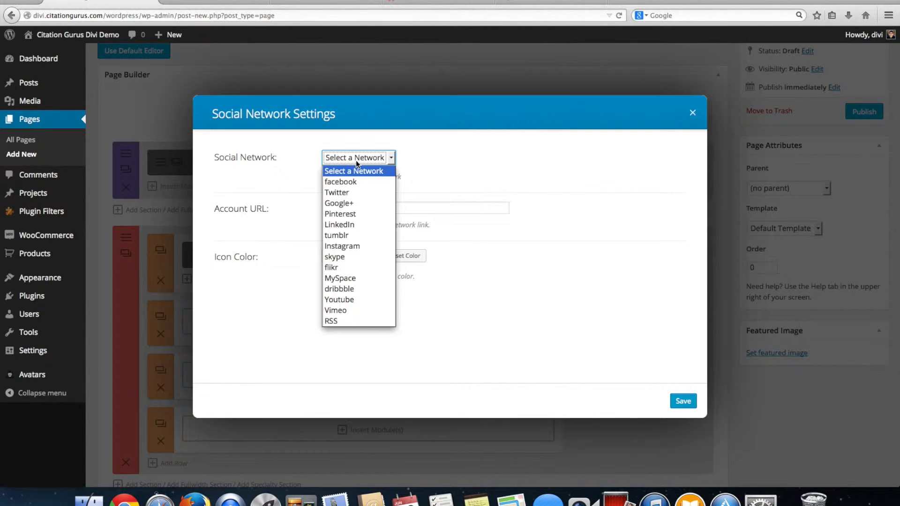
{"action": "left_click", "coordinate": [355, 300]}
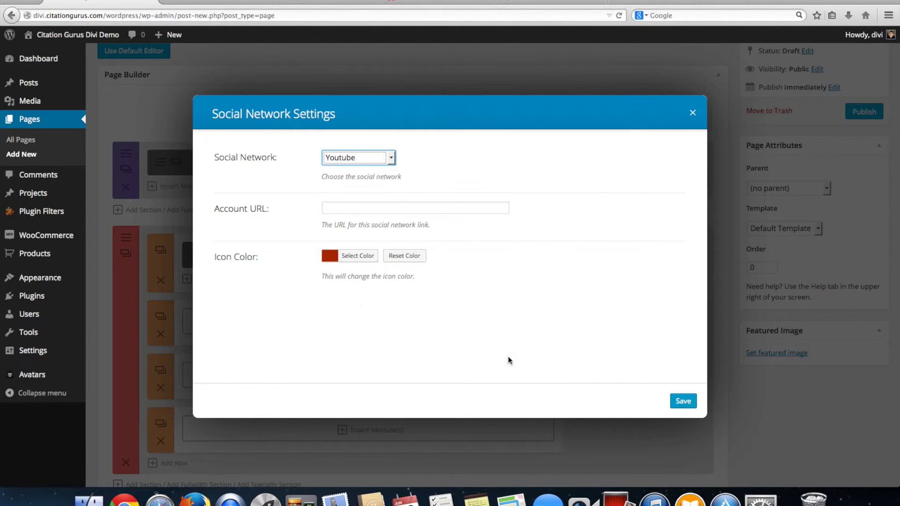
{"action": "left_click", "coordinate": [690, 404]}
- Add a Vimeo entry to the social network list, leaving its other settings at their defaults, and save it
{"action": "scroll", "coordinate": [364, 332], "scroll_direction": "down", "scroll_amount": 5}
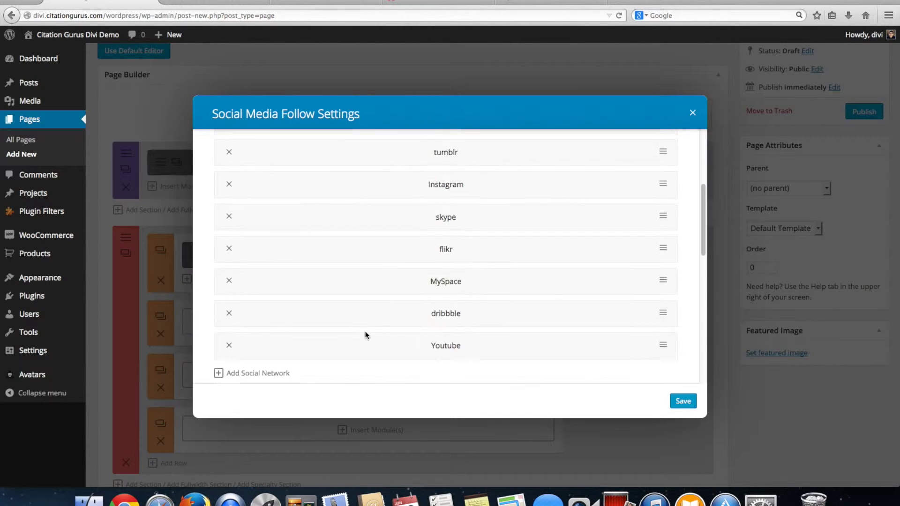
{"action": "left_click", "coordinate": [247, 224]}
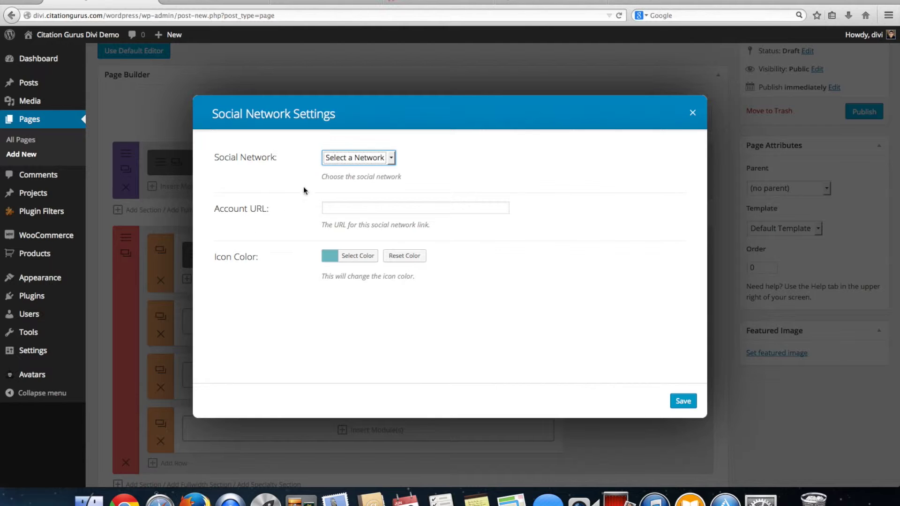
{"action": "left_click", "coordinate": [336, 160]}
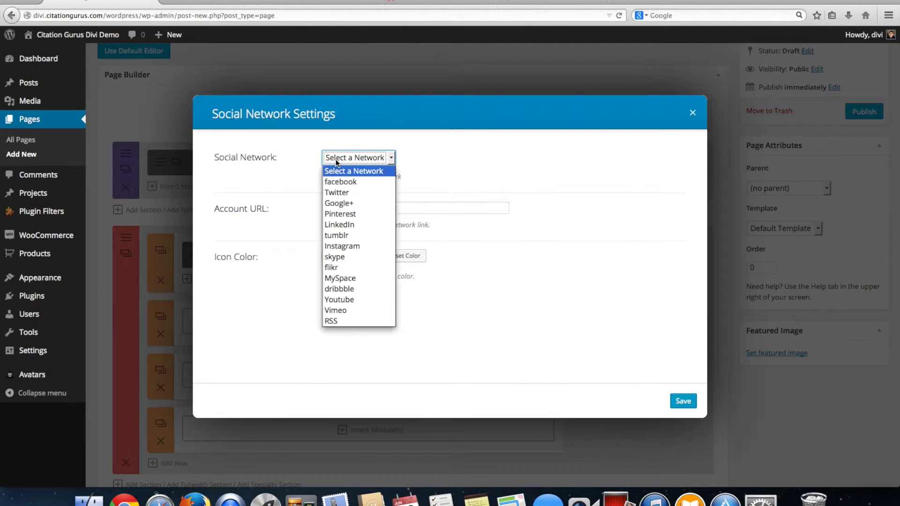
{"action": "left_click", "coordinate": [358, 310]}
{"action": "left_click", "coordinate": [680, 403]}
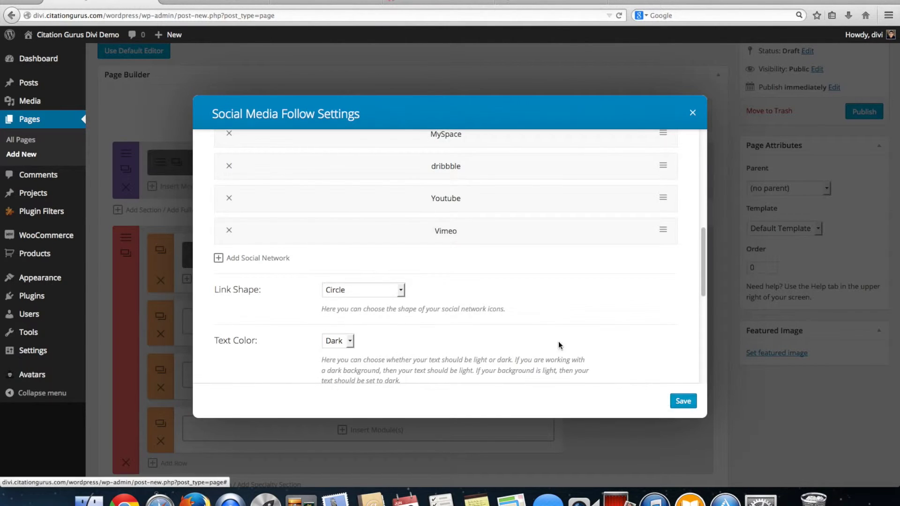
- Add an RSS entry to the social network list, leaving its other settings at their defaults, and save it
{"action": "left_click", "coordinate": [245, 259]}
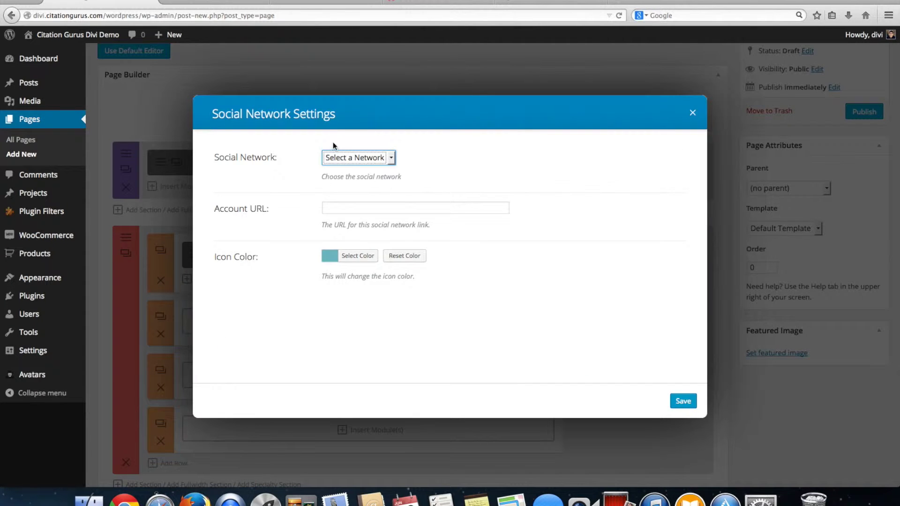
{"action": "left_click", "coordinate": [344, 161]}
{"action": "left_click", "coordinate": [345, 319]}
{"action": "left_click", "coordinate": [684, 403]}
- Review the remaining module settings, keeping the Circle link shape, and save the Social Media Follow module
{"action": "scroll", "coordinate": [508, 315], "scroll_direction": "down", "scroll_amount": 3}
{"action": "left_click", "coordinate": [378, 243]}
{"action": "left_click", "coordinate": [499, 243]}
{"action": "scroll", "coordinate": [500, 248], "scroll_direction": "down", "scroll_amount": 3}
{"action": "scroll", "coordinate": [502, 263], "scroll_direction": "down", "scroll_amount": 3}
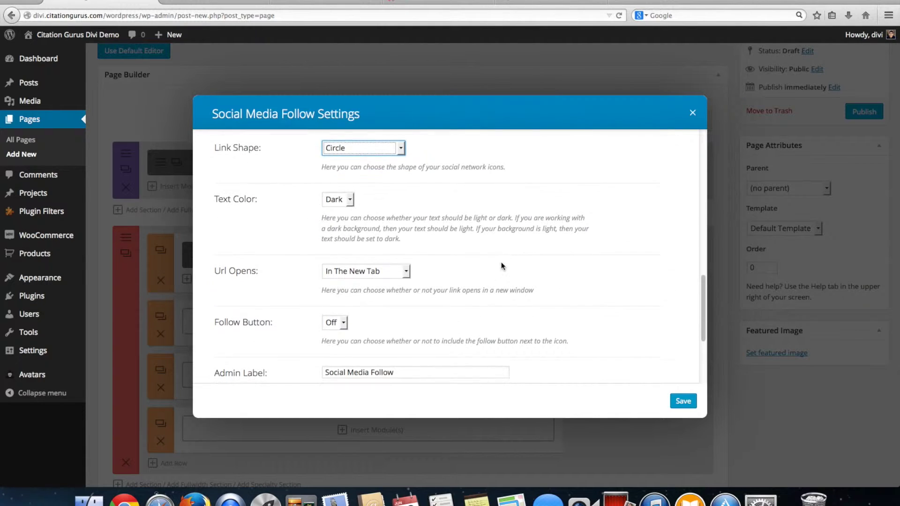
{"action": "scroll", "coordinate": [501, 264], "scroll_direction": "down", "scroll_amount": 2}
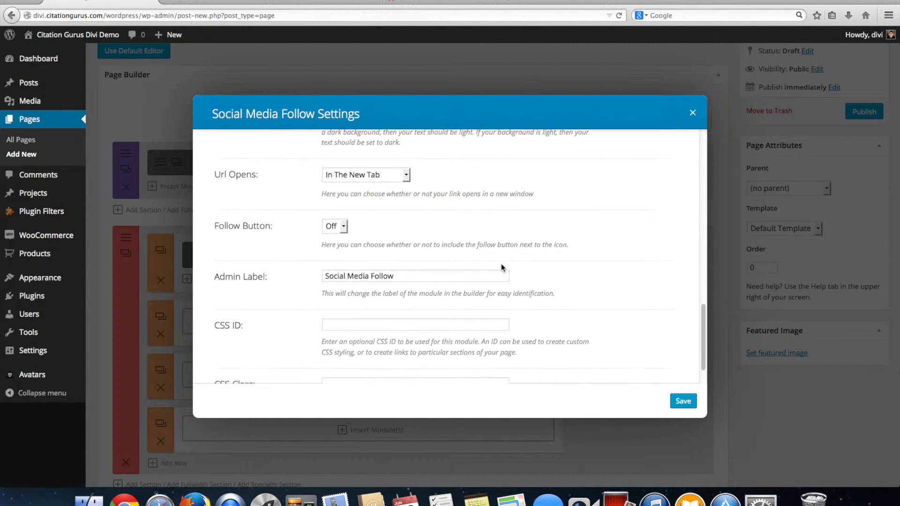
{"action": "scroll", "coordinate": [509, 274], "scroll_direction": "up", "scroll_amount": 10}
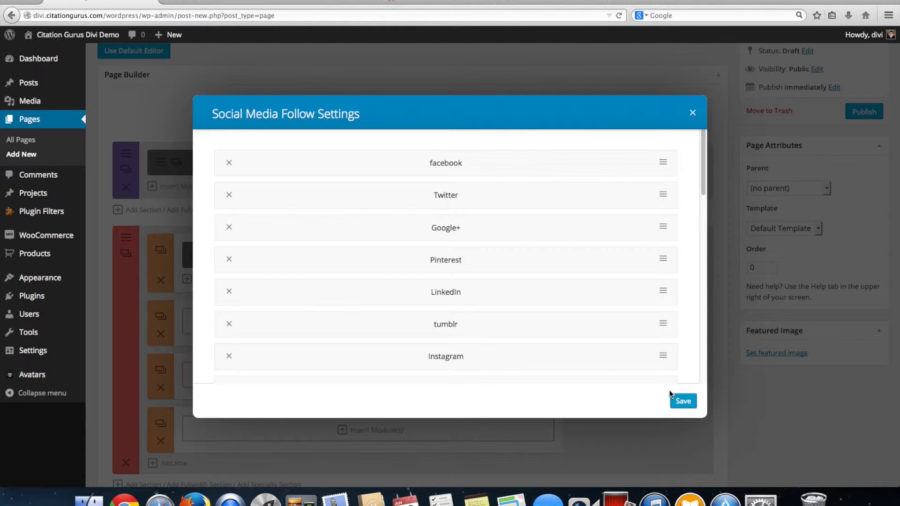
{"action": "left_click", "coordinate": [683, 401]}
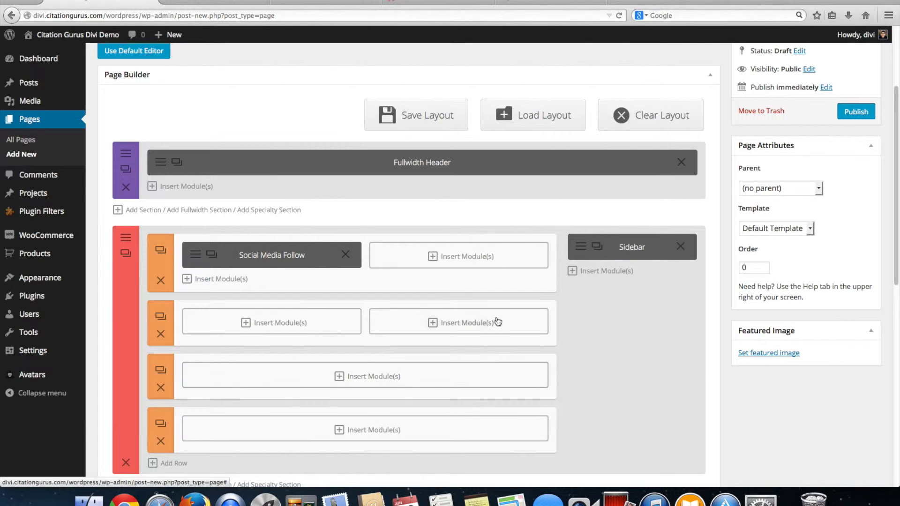
{"action": "scroll", "coordinate": [776, 130], "scroll_direction": "up", "scroll_amount": 5}
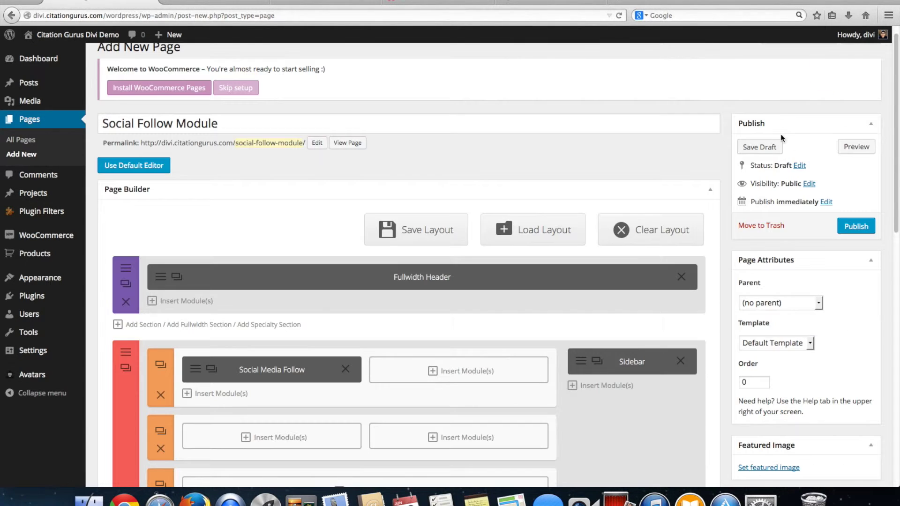
- Preview the page's circular social icons, compare them with the social follow examples in the Divi demo, and return to the page editor
{"action": "left_click", "coordinate": [850, 154]}
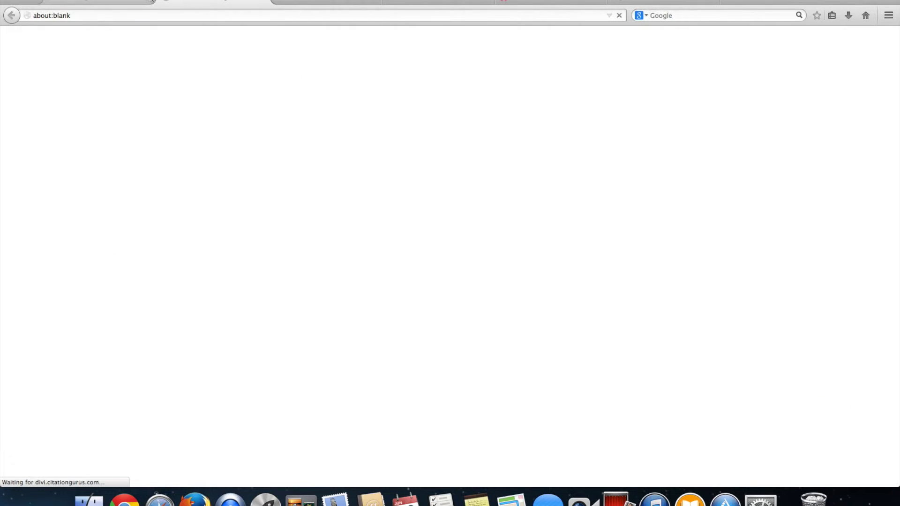
{"action": "left_click", "coordinate": [311, 1]}
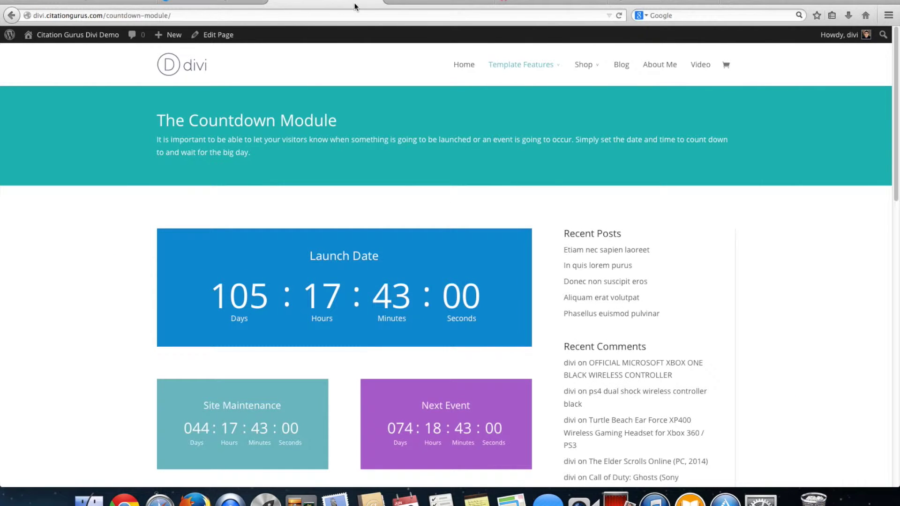
{"action": "left_click", "coordinate": [211, 2]}
{"action": "left_click", "coordinate": [205, 4]}
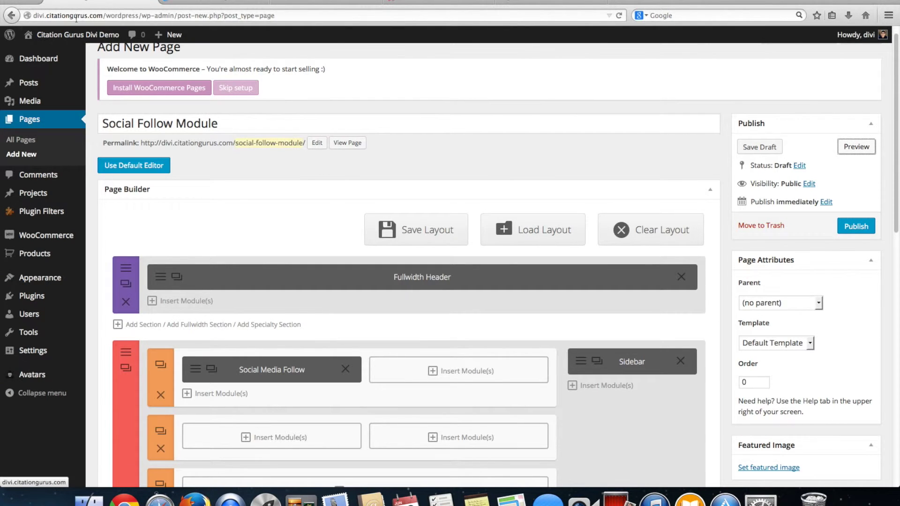
{"action": "left_click", "coordinate": [178, 4]}
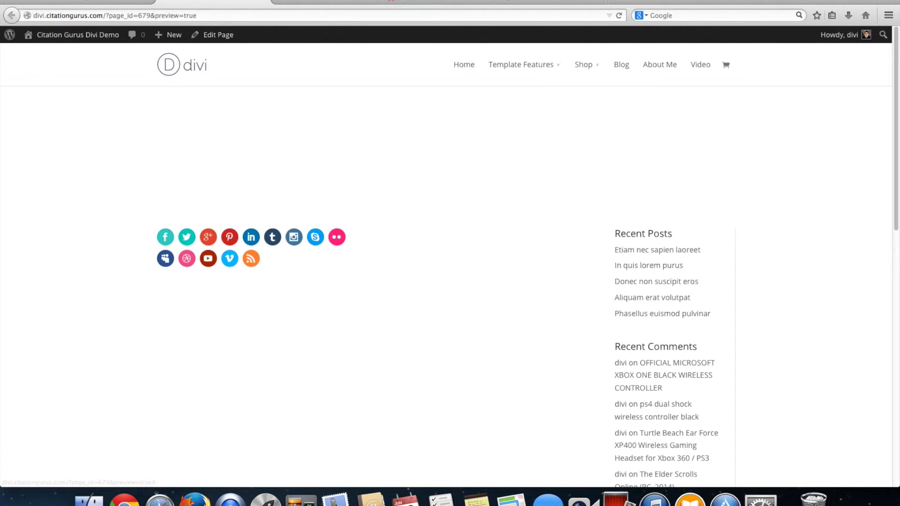
{"action": "left_click", "coordinate": [451, 4]}
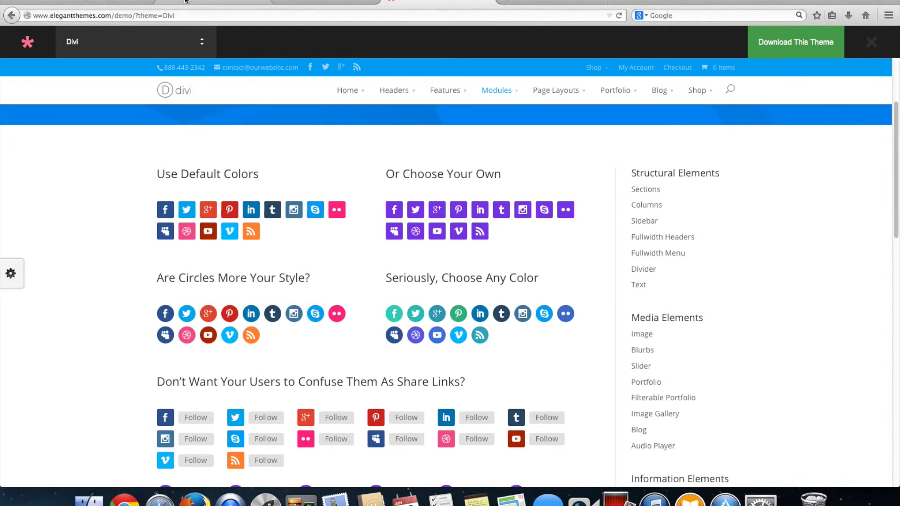
{"action": "left_click", "coordinate": [65, 2]}
{"action": "left_click", "coordinate": [97, 2]}
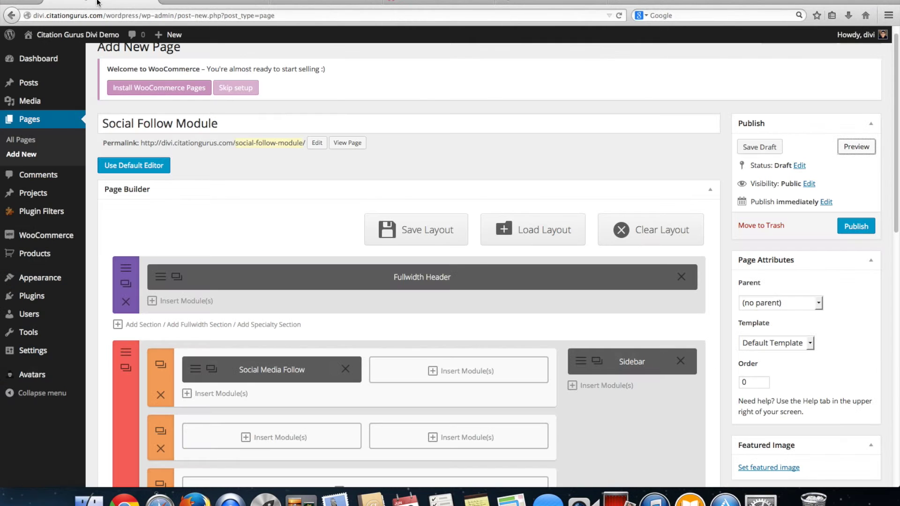
- Insert a second Social Media Follow module in the first row's empty column, keeping the Rounded Rectangle link shape
{"action": "left_click", "coordinate": [433, 378]}
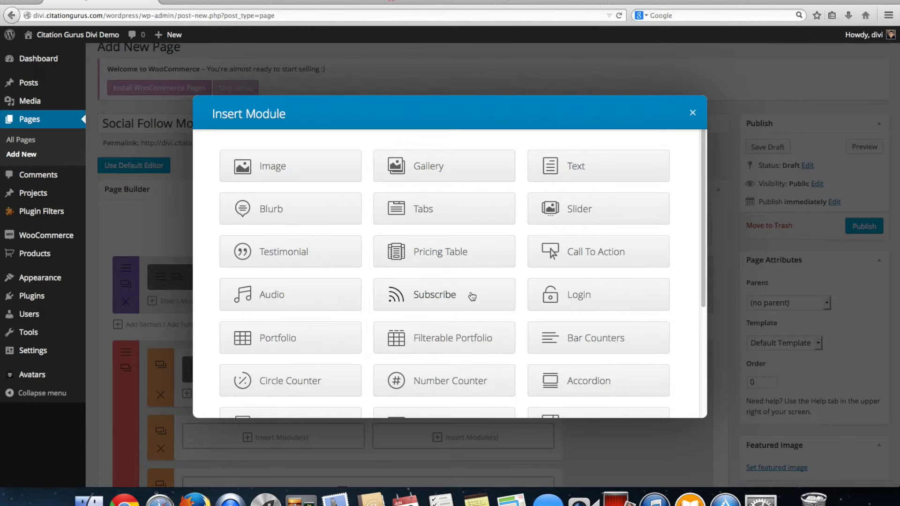
{"action": "scroll", "coordinate": [472, 296], "scroll_direction": "down", "scroll_amount": 4}
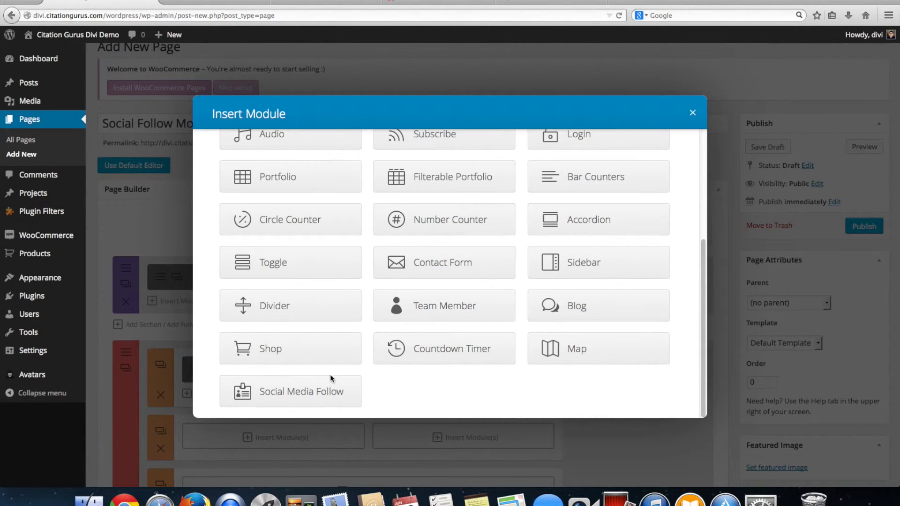
{"action": "left_click", "coordinate": [325, 390]}
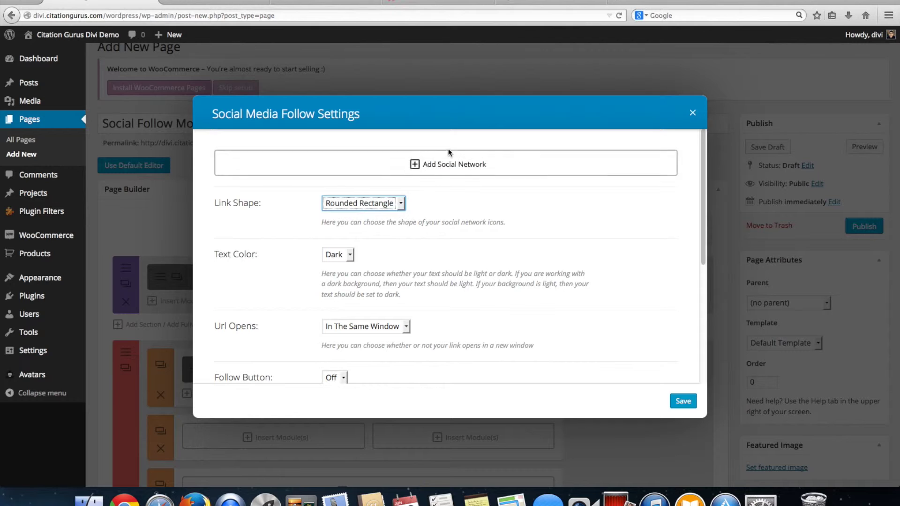
{"action": "left_click", "coordinate": [386, 204]}
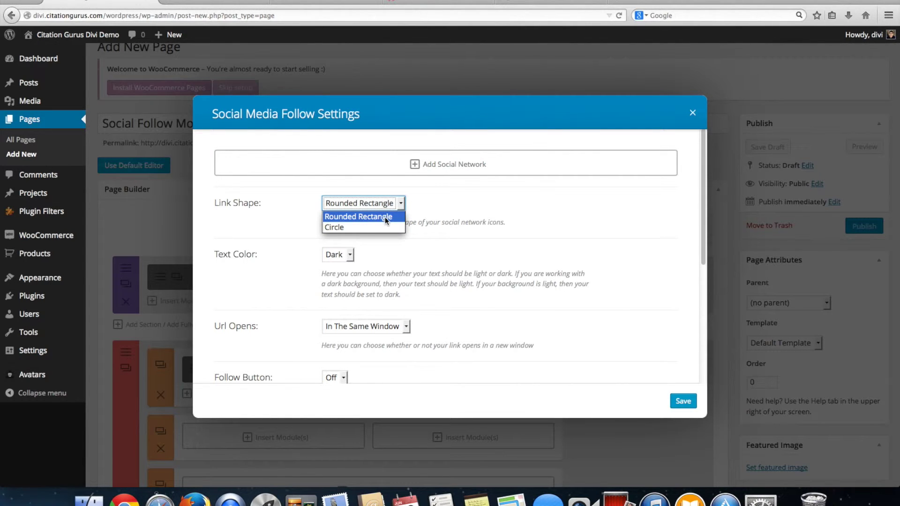
{"action": "left_click", "coordinate": [385, 219]}
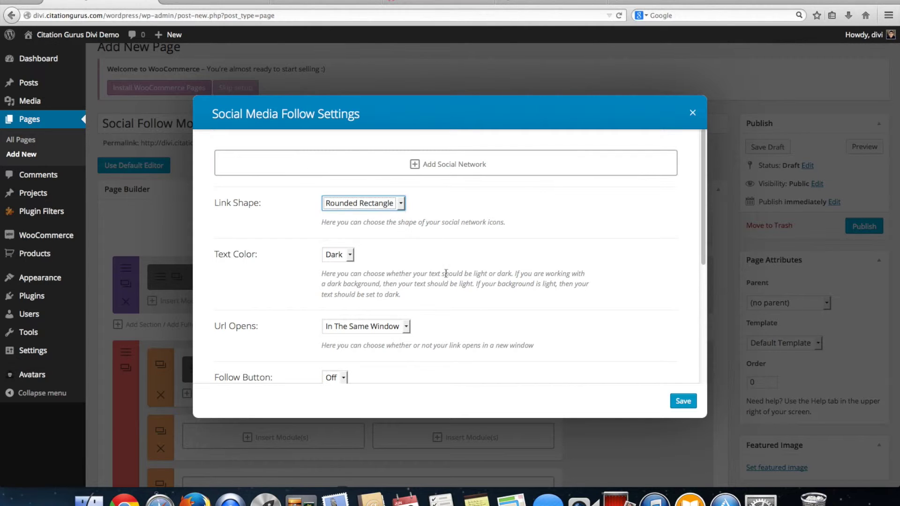
{"action": "scroll", "coordinate": [463, 290], "scroll_direction": "down", "scroll_amount": 1}
- Add a facebook entry with a blank account URL to the new module, save it, and keep the link shape at Rounded Rectangle
{"action": "left_click", "coordinate": [442, 158]}
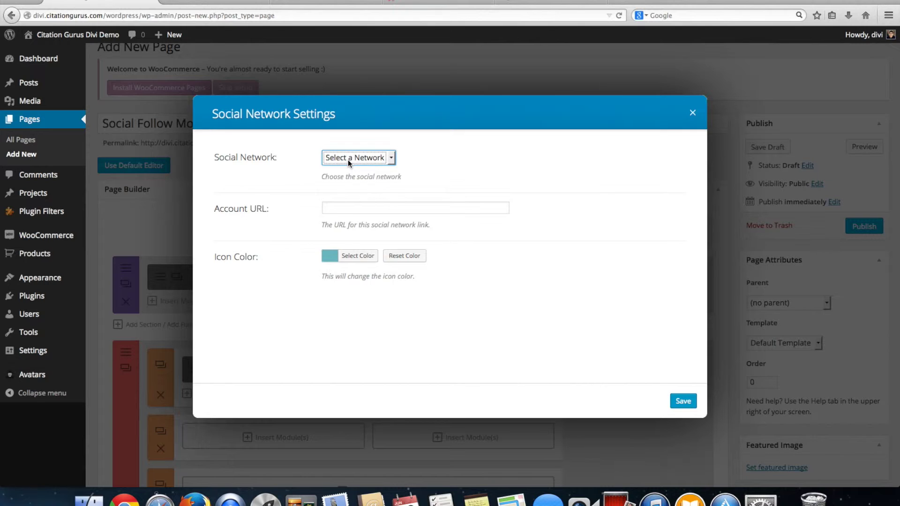
{"action": "left_click", "coordinate": [348, 160]}
{"action": "left_click", "coordinate": [347, 184]}
{"action": "left_click", "coordinate": [683, 401]}
{"action": "left_click", "coordinate": [359, 212]}
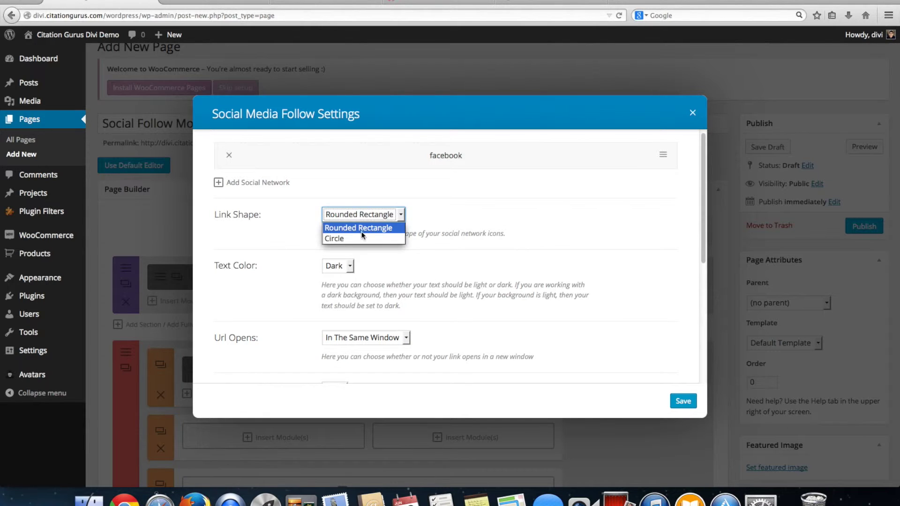
{"action": "left_click", "coordinate": [368, 223]}
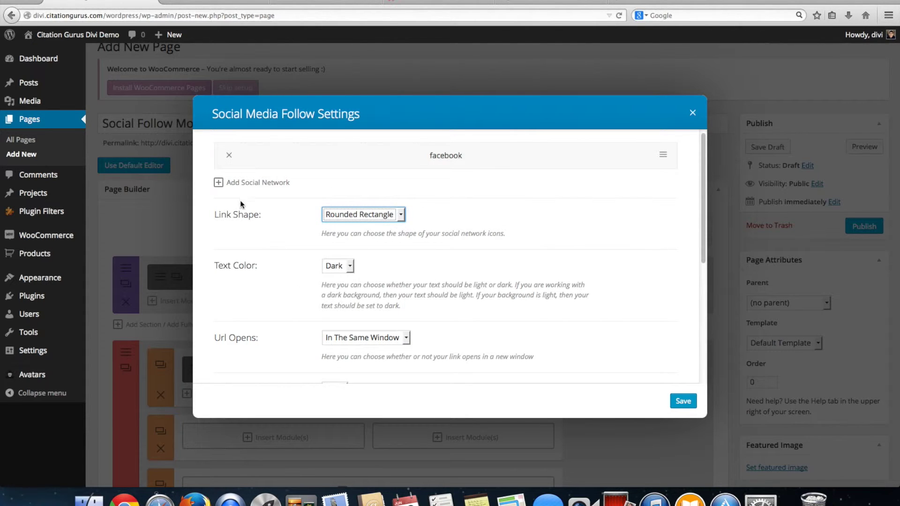
- Add a Twitter entry to the new module's social network list with default settings, and save it
{"action": "left_click", "coordinate": [280, 182]}
{"action": "left_click", "coordinate": [357, 158]}
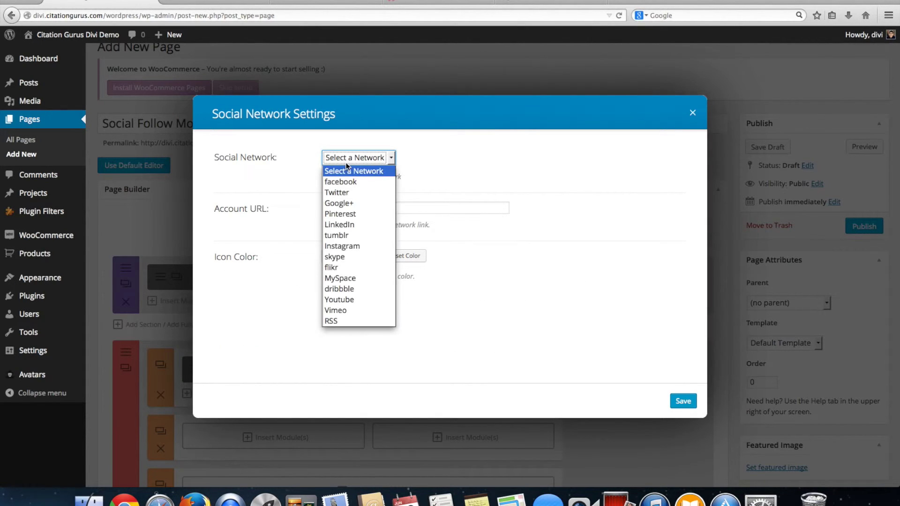
{"action": "left_click", "coordinate": [349, 196]}
{"action": "left_click", "coordinate": [684, 401]}
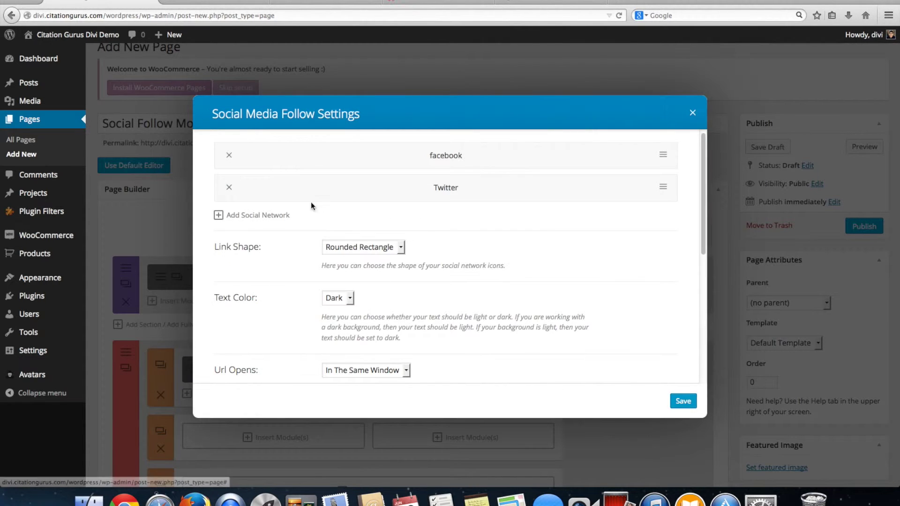
- Add a Google+ entry to the new module's social network list with default settings, and save it
{"action": "left_click", "coordinate": [258, 215]}
{"action": "left_click", "coordinate": [352, 157]}
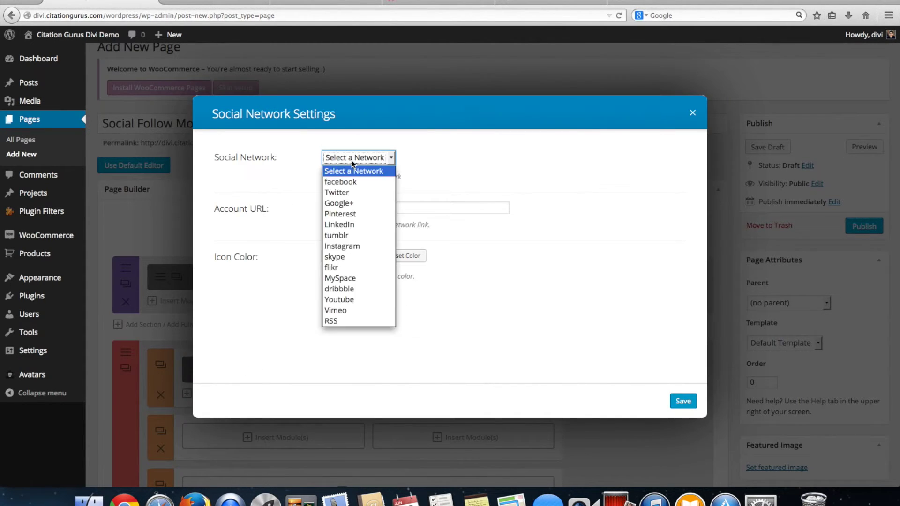
{"action": "left_click", "coordinate": [352, 202]}
{"action": "left_click", "coordinate": [678, 400]}
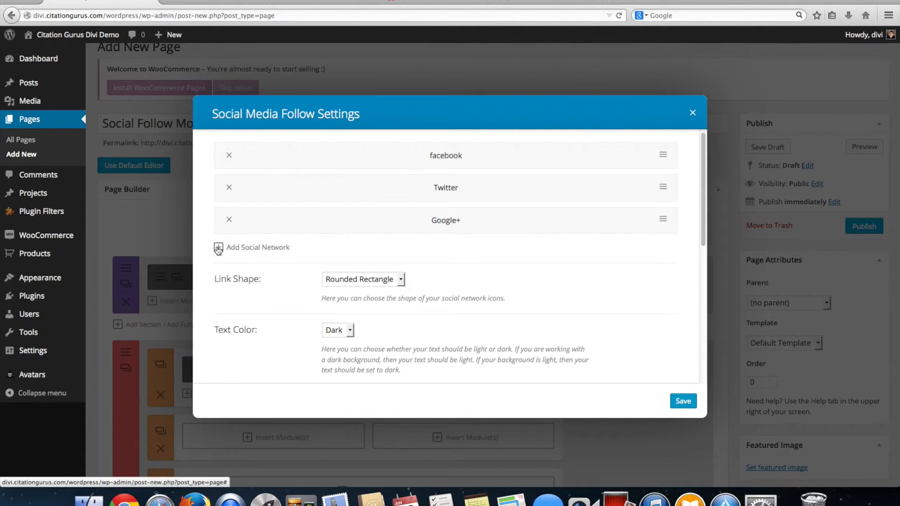
- Add a Pinterest entry with a blank account URL and its default icon color, and save it
{"action": "left_click", "coordinate": [234, 250]}
{"action": "left_click", "coordinate": [356, 156]}
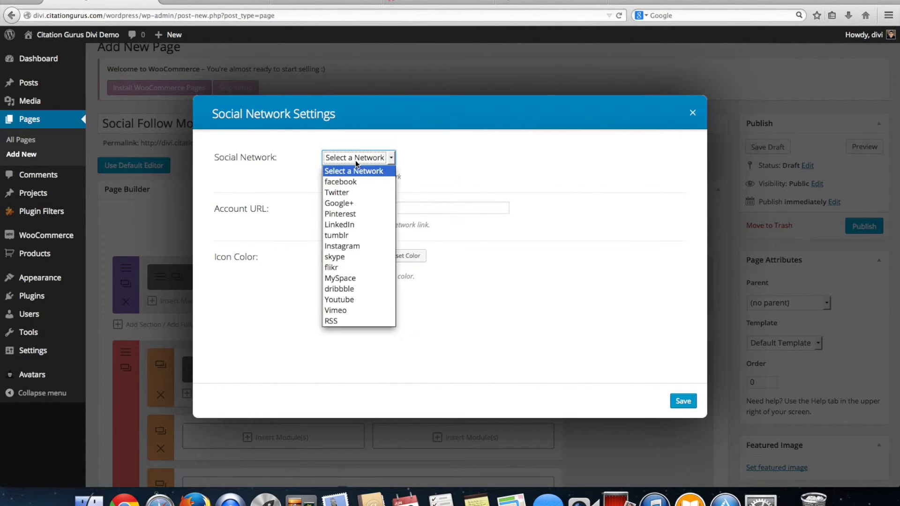
{"action": "left_click", "coordinate": [355, 214]}
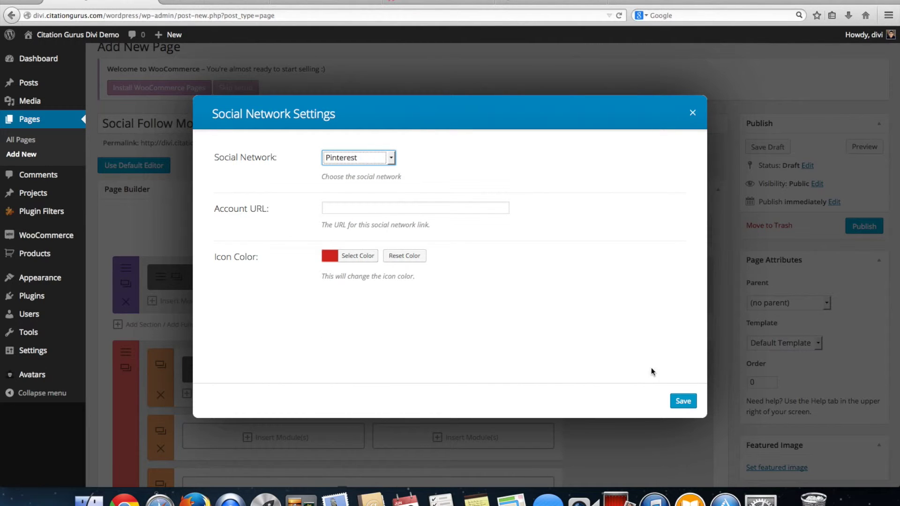
{"action": "left_click", "coordinate": [683, 402]}
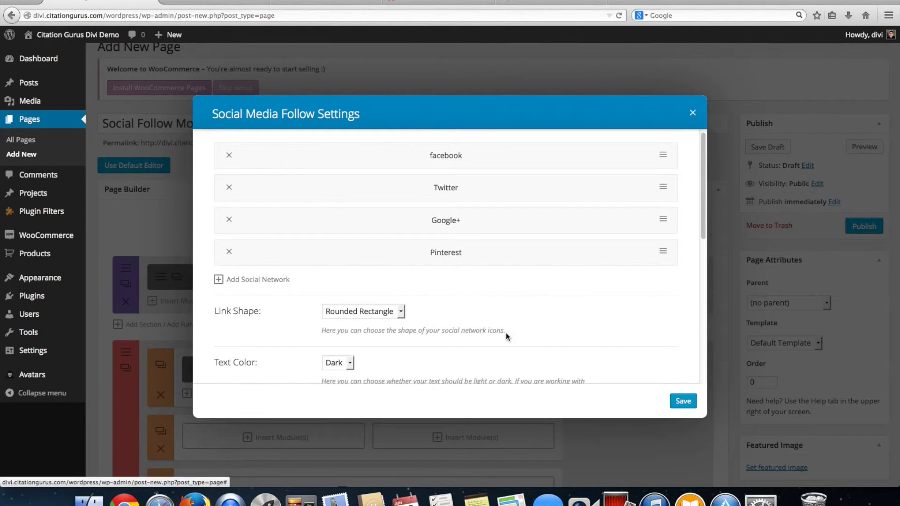
- Add a LinkedIn entry with a blank account URL and its default icon color, and save it
{"action": "left_click", "coordinate": [248, 282]}
{"action": "left_click", "coordinate": [356, 156]}
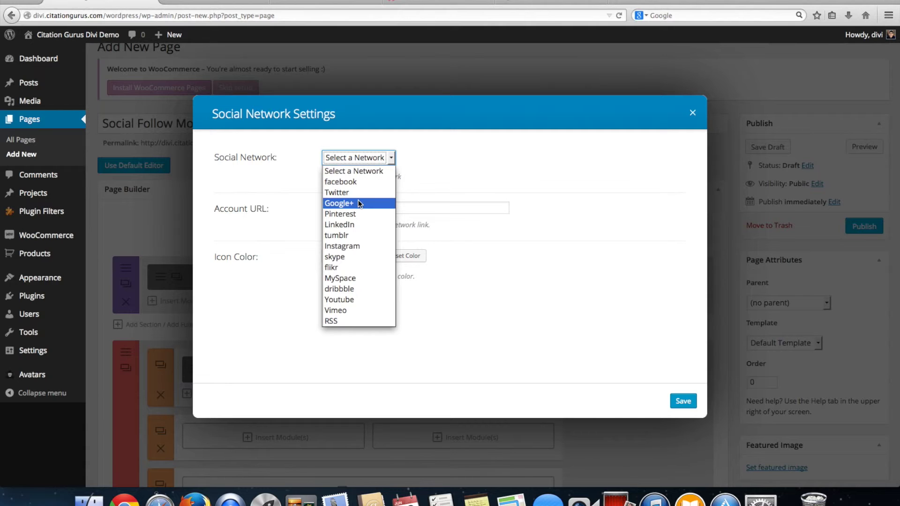
{"action": "left_click", "coordinate": [355, 225]}
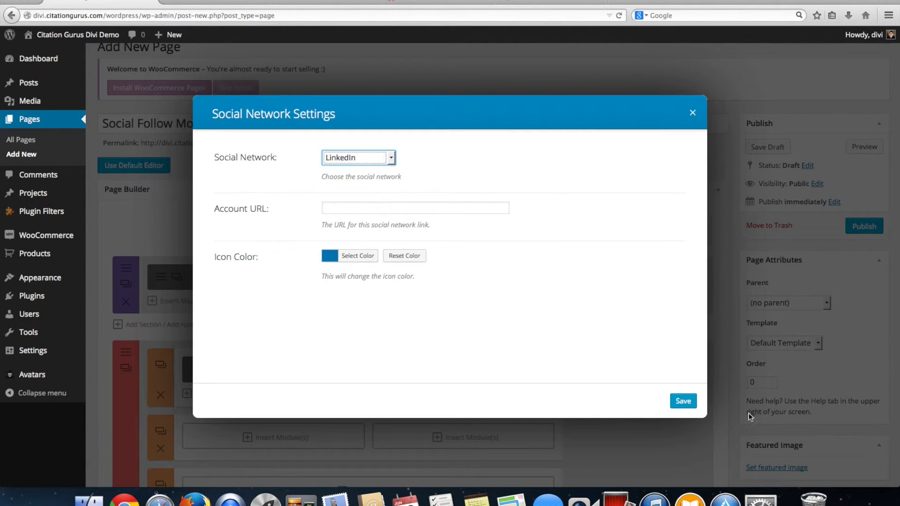
{"action": "left_click", "coordinate": [683, 401]}
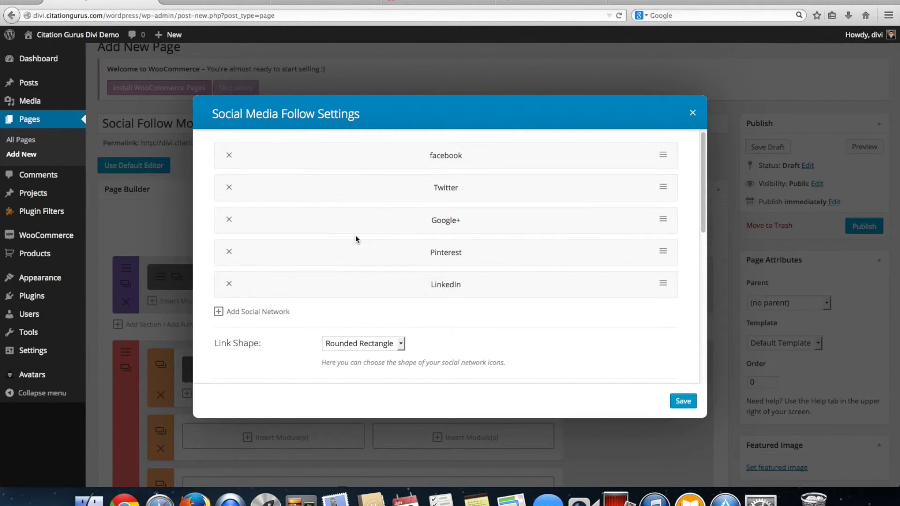
- Add a tumblr entry with a blank account URL and its default icon color, and save it
{"action": "left_click", "coordinate": [265, 314]}
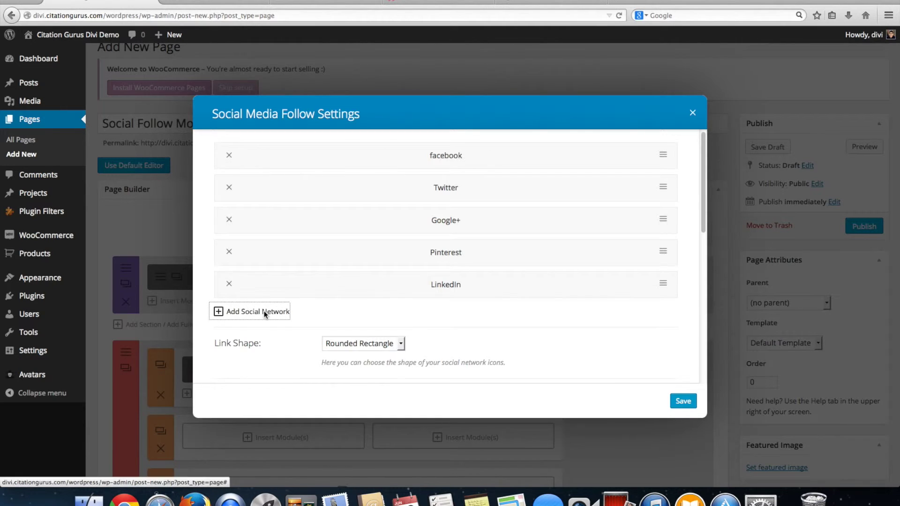
{"action": "left_click", "coordinate": [359, 158]}
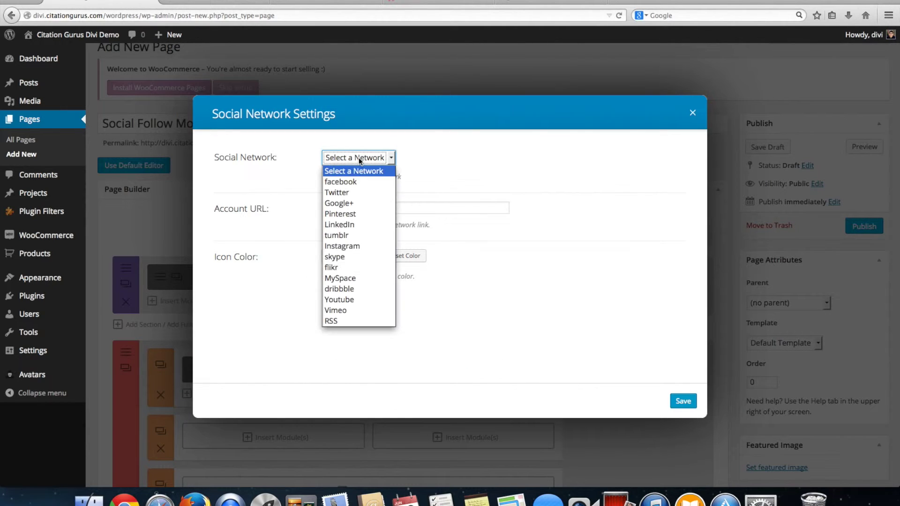
{"action": "left_click", "coordinate": [357, 236]}
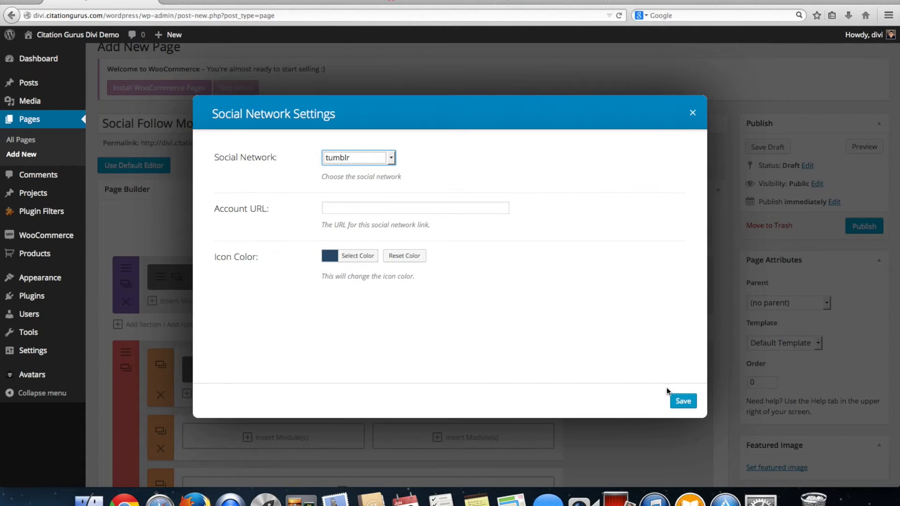
{"action": "left_click", "coordinate": [683, 406]}
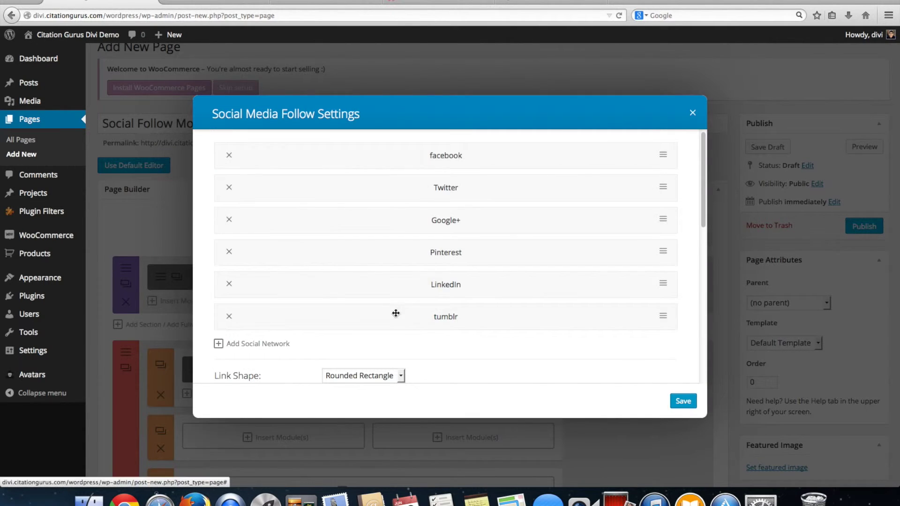
{"action": "left_click", "coordinate": [285, 346]}
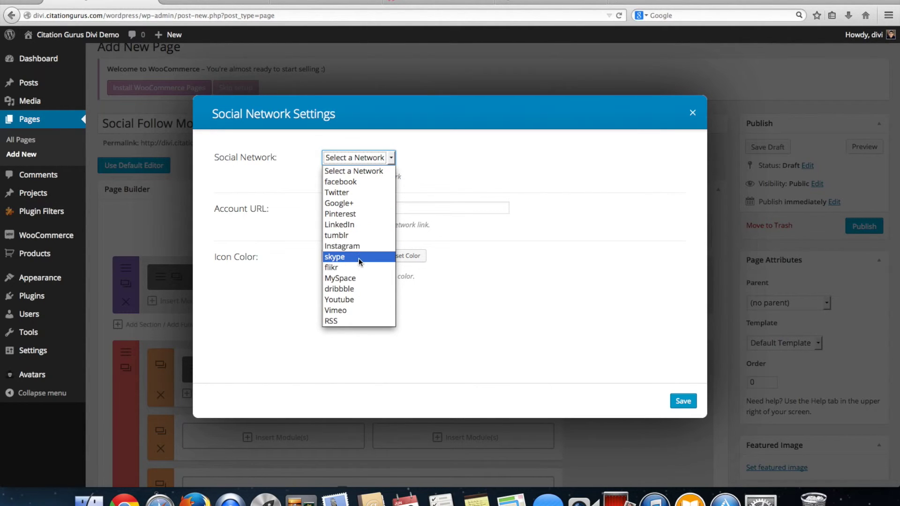
{"action": "key", "text": "Up"}
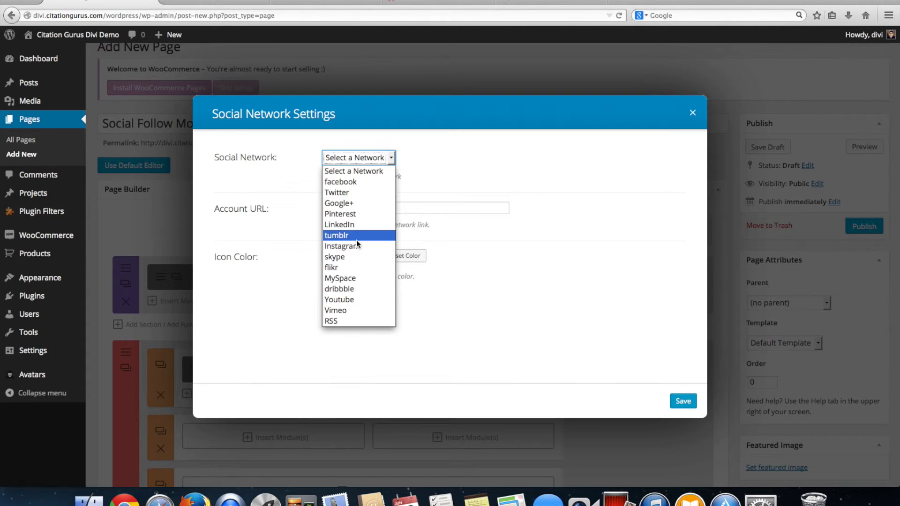
{"action": "key", "text": "Return"}
{"action": "left_click", "coordinate": [684, 402]}
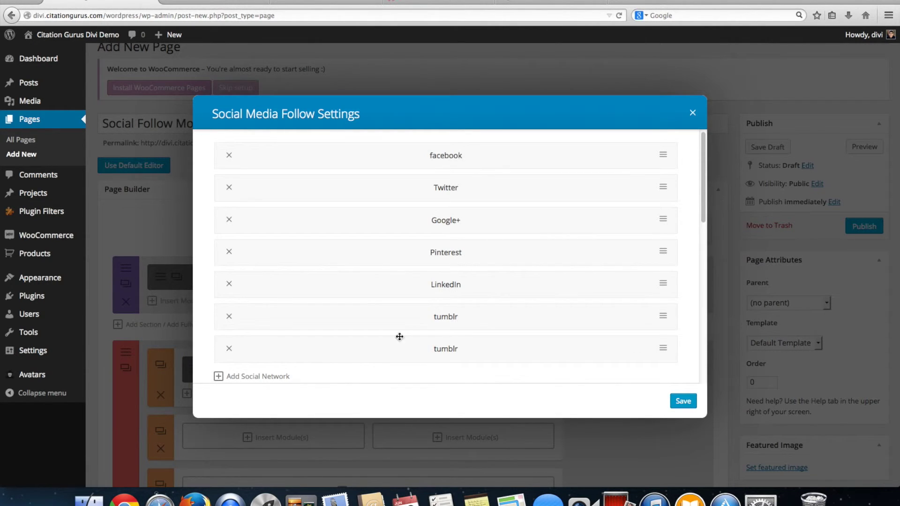
{"action": "left_click", "coordinate": [229, 350]}
- Add an Instagram entry with a blank account URL and its default icon color, and save it
{"action": "left_click", "coordinate": [233, 346]}
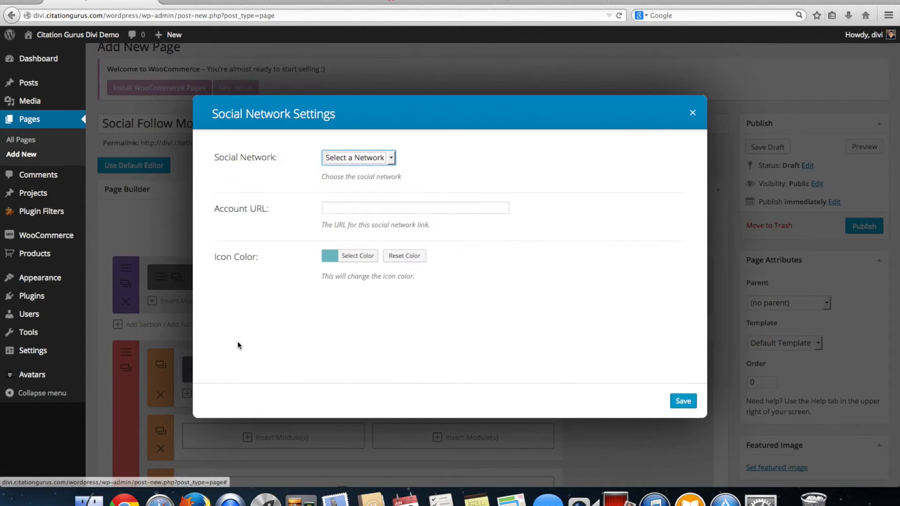
{"action": "left_click", "coordinate": [363, 159]}
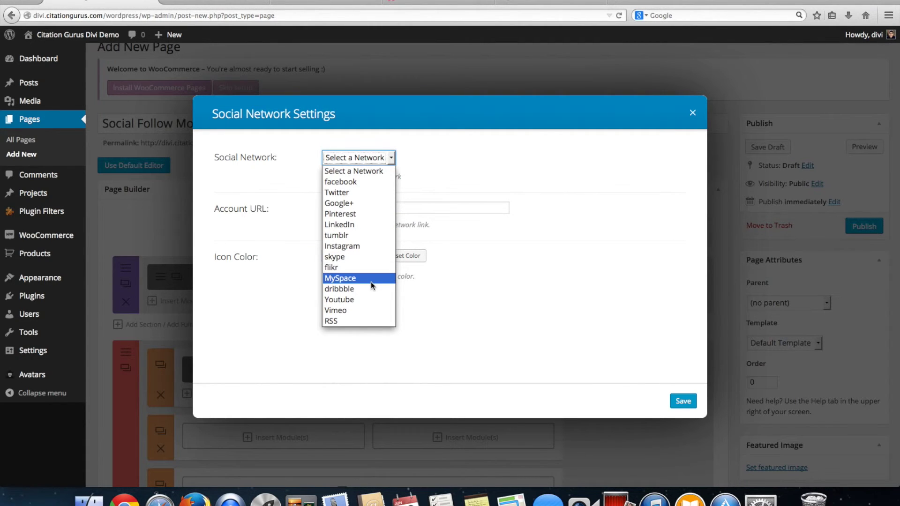
{"action": "left_click", "coordinate": [359, 248]}
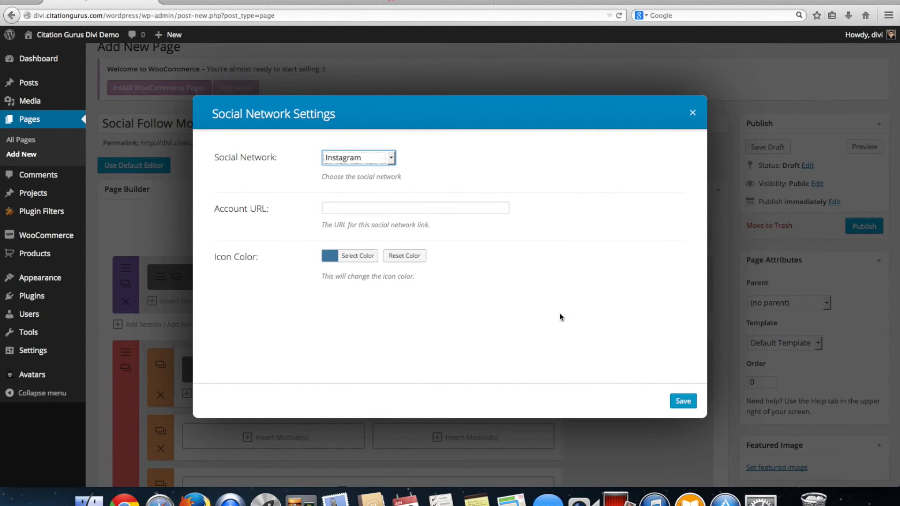
{"action": "left_click", "coordinate": [683, 400]}
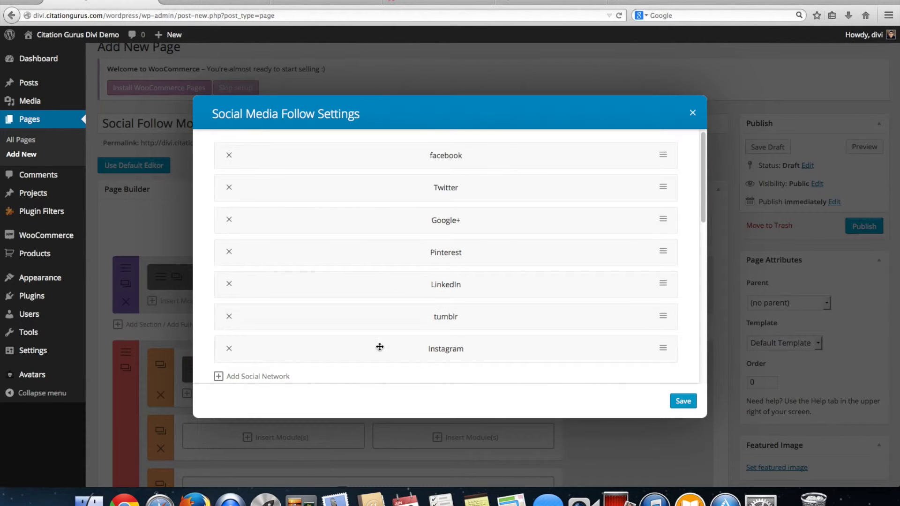
- Add a skype entry with a blank account URL and its default icon color, and save it
{"action": "left_click", "coordinate": [263, 376]}
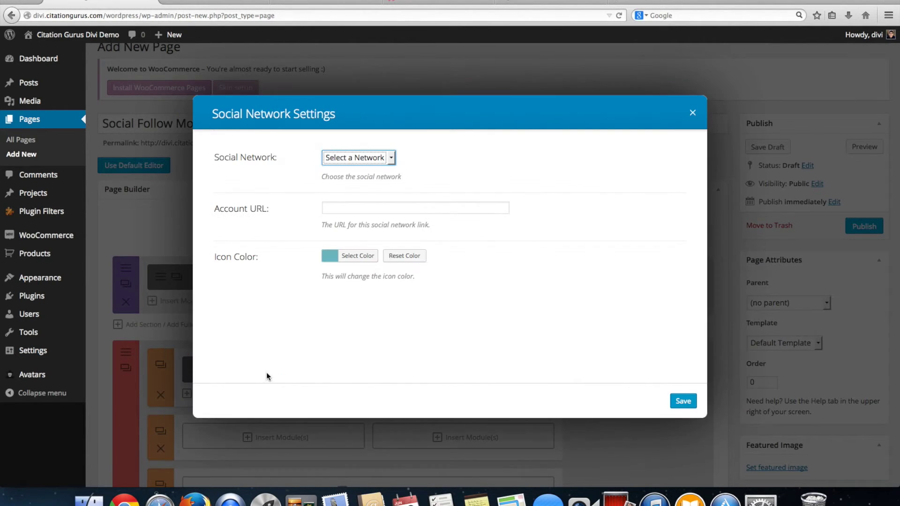
{"action": "left_click", "coordinate": [355, 159]}
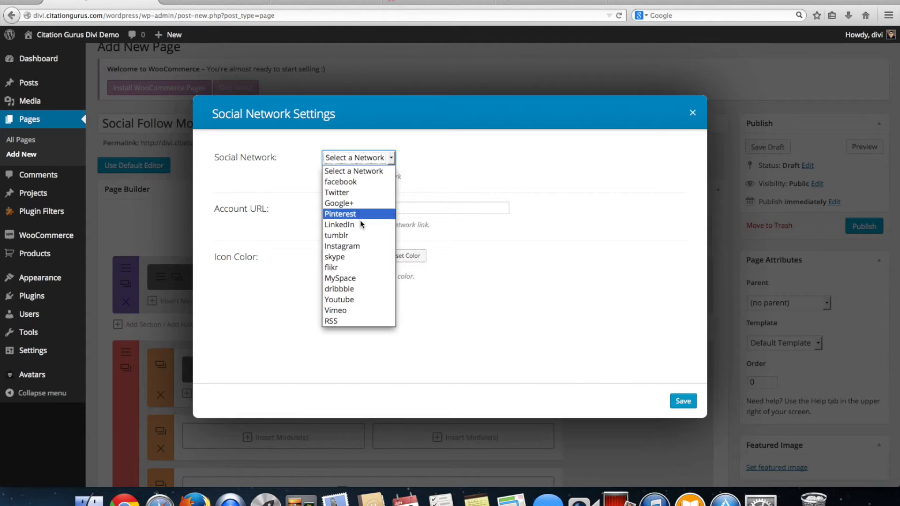
{"action": "left_click", "coordinate": [359, 257]}
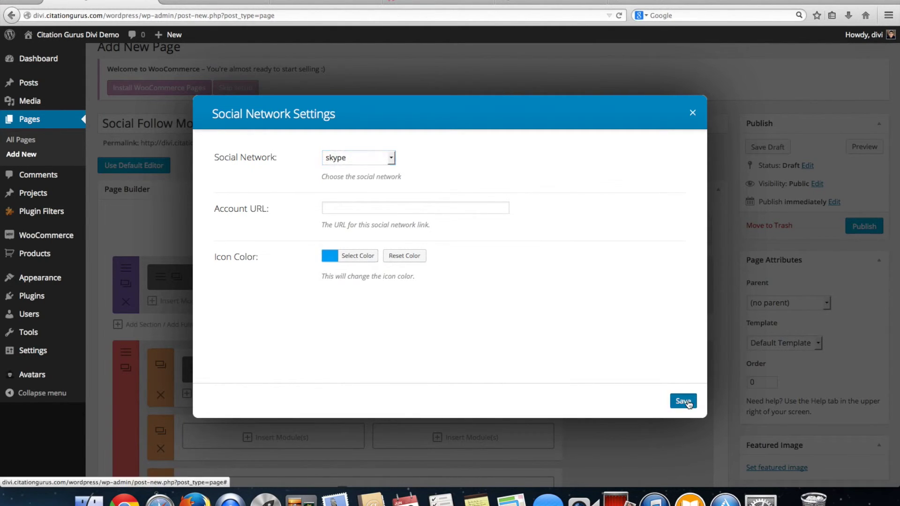
{"action": "left_click", "coordinate": [684, 401]}
- Add a MySpace entry with a blank account URL and its default icon color, and save it
{"action": "scroll", "coordinate": [316, 357], "scroll_direction": "down", "scroll_amount": 8}
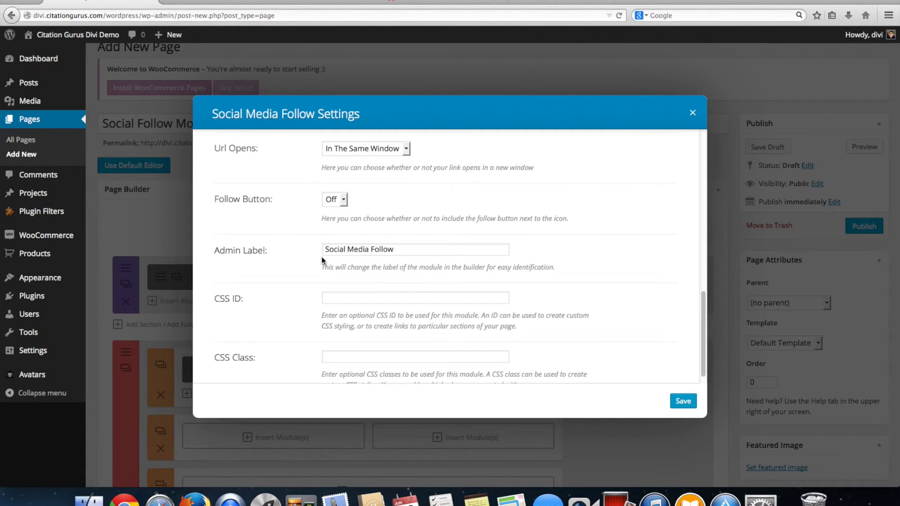
{"action": "scroll", "coordinate": [321, 261], "scroll_direction": "up", "scroll_amount": 3}
{"action": "scroll", "coordinate": [352, 216], "scroll_direction": "up", "scroll_amount": 2}
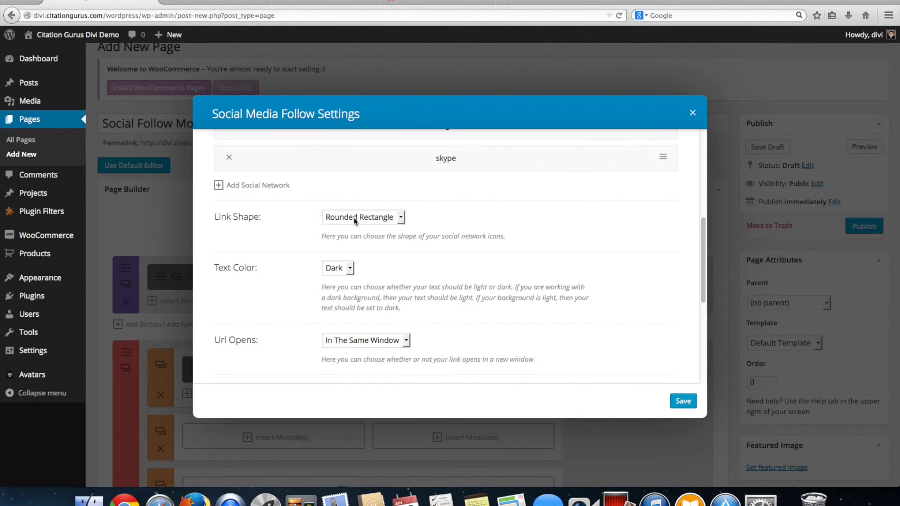
{"action": "left_click", "coordinate": [258, 185]}
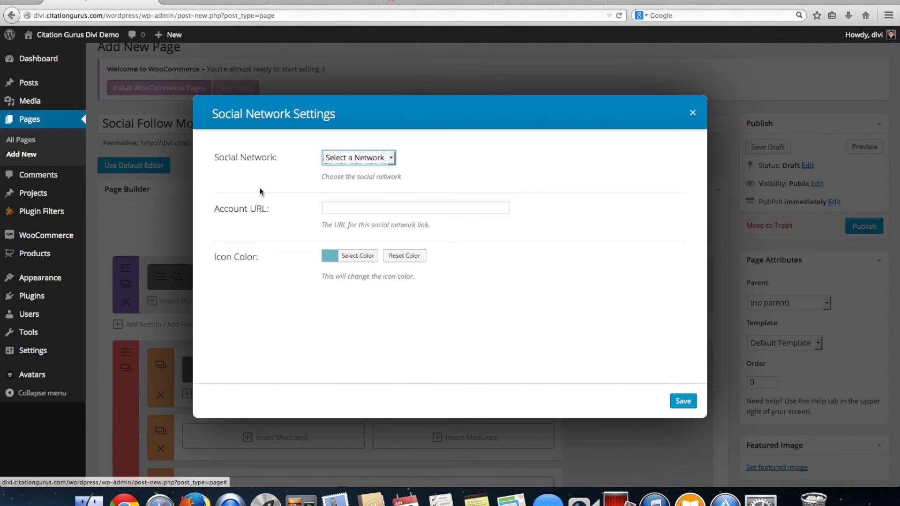
{"action": "left_click", "coordinate": [364, 156]}
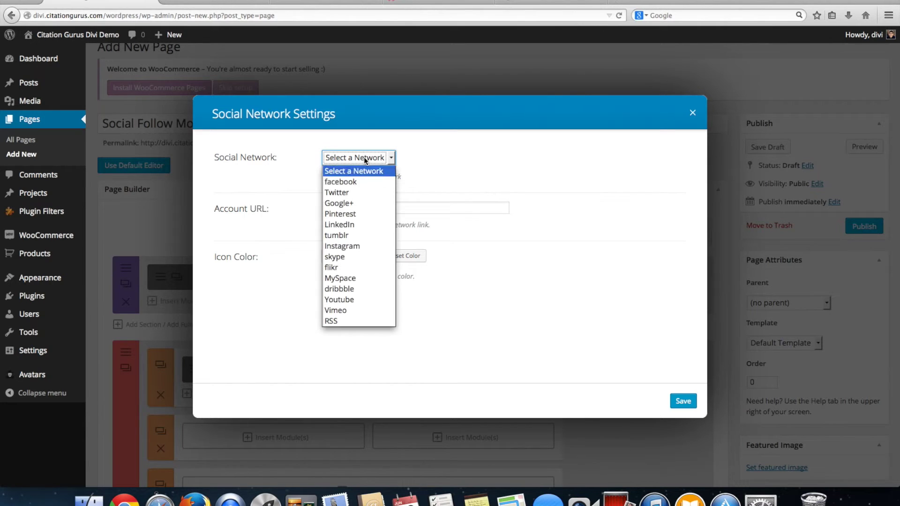
{"action": "left_click", "coordinate": [350, 281]}
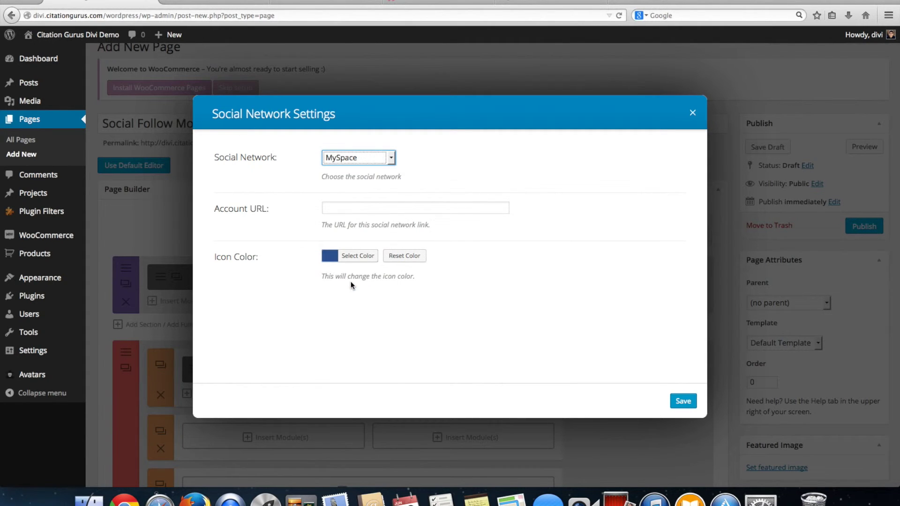
{"action": "left_click", "coordinate": [683, 401]}
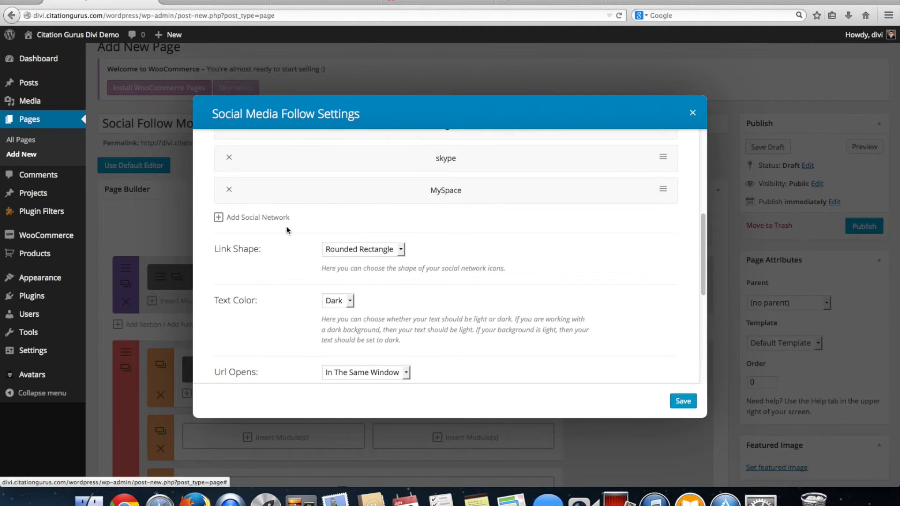
- Add a dribbble entry with a blank account URL and its default icon color, and save it
{"action": "left_click", "coordinate": [227, 217]}
{"action": "left_click", "coordinate": [357, 160]}
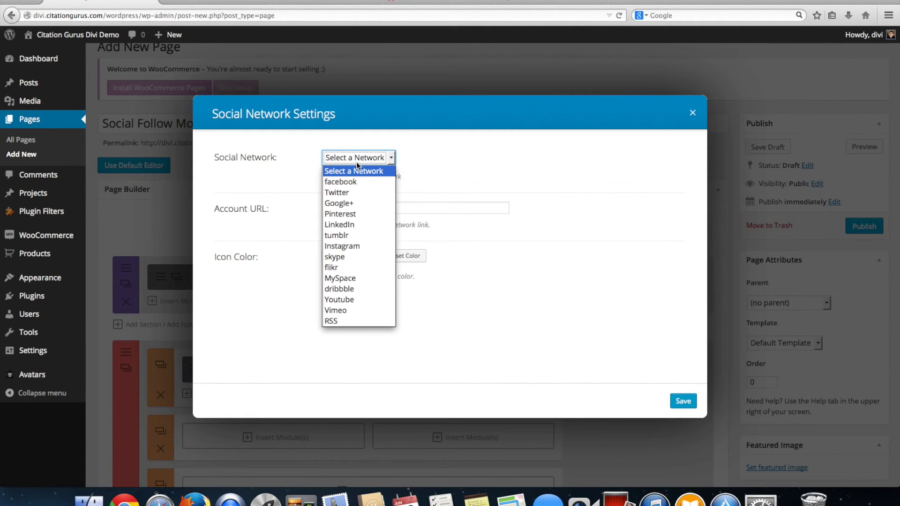
{"action": "left_click", "coordinate": [362, 290]}
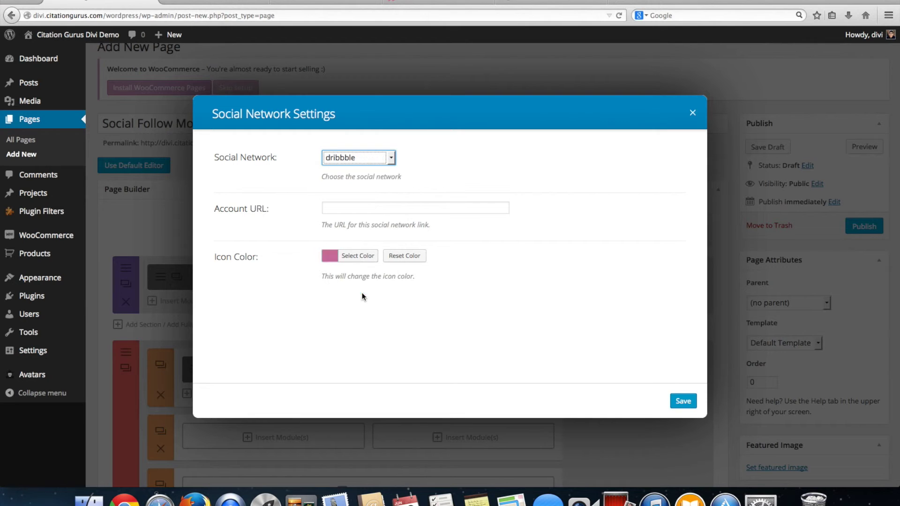
{"action": "left_click", "coordinate": [674, 400]}
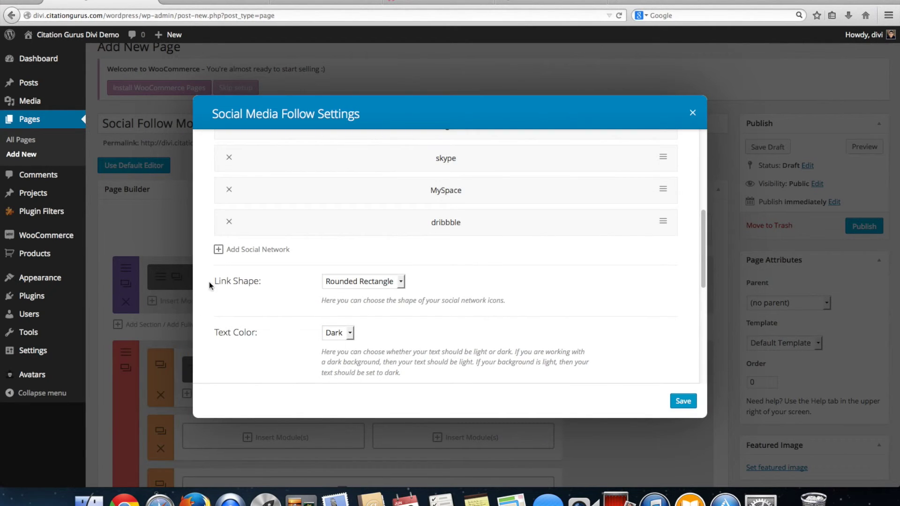
- Add a Youtube entry with a blank account URL and its default icon color, and save it
{"action": "left_click", "coordinate": [219, 250]}
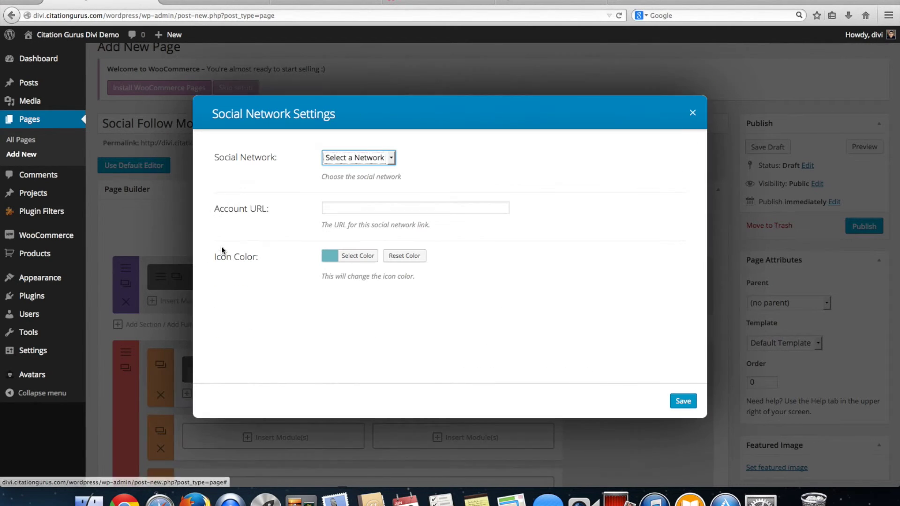
{"action": "left_click", "coordinate": [355, 158]}
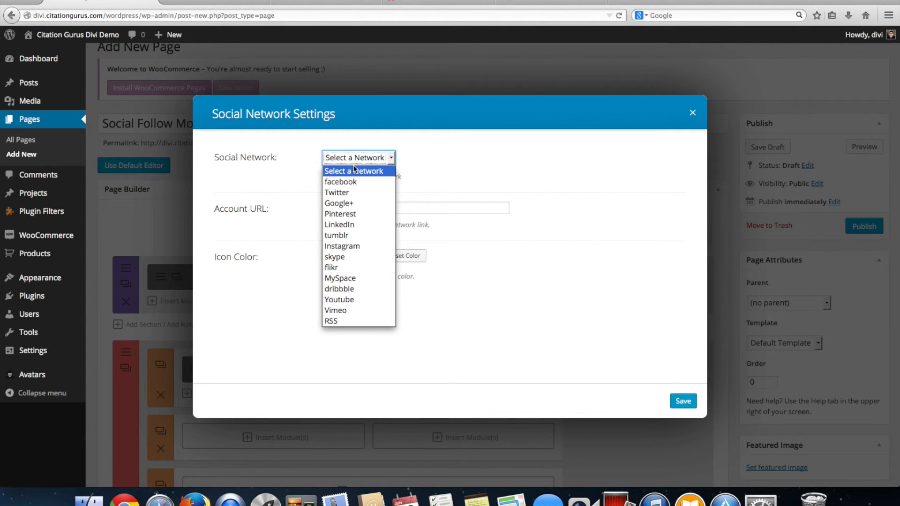
{"action": "left_click", "coordinate": [361, 299]}
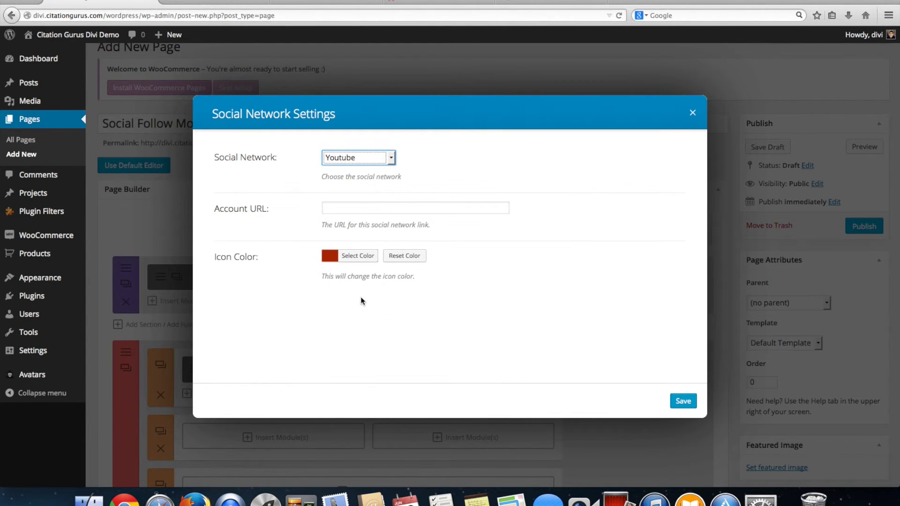
{"action": "left_click", "coordinate": [693, 410]}
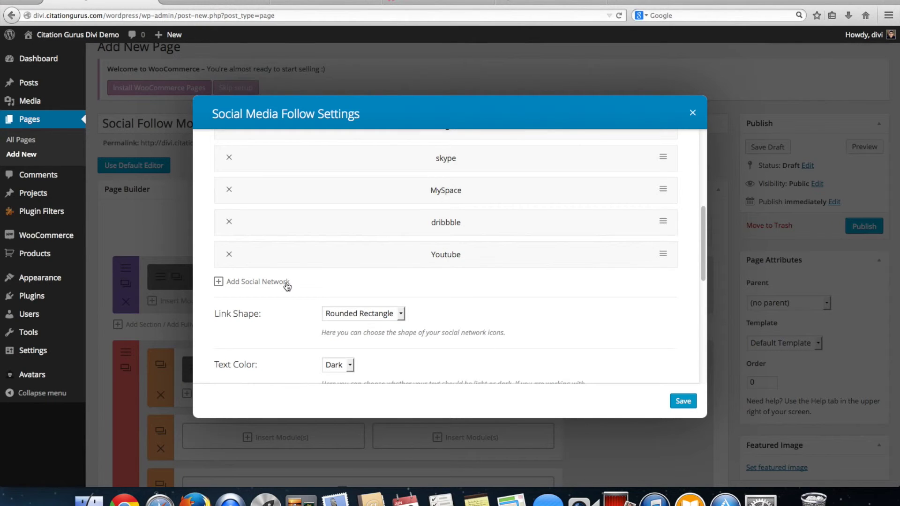
- Add a Vimeo entry with a blank account URL and its default icon color, and save it
{"action": "left_click", "coordinate": [228, 281]}
{"action": "left_click", "coordinate": [357, 163]}
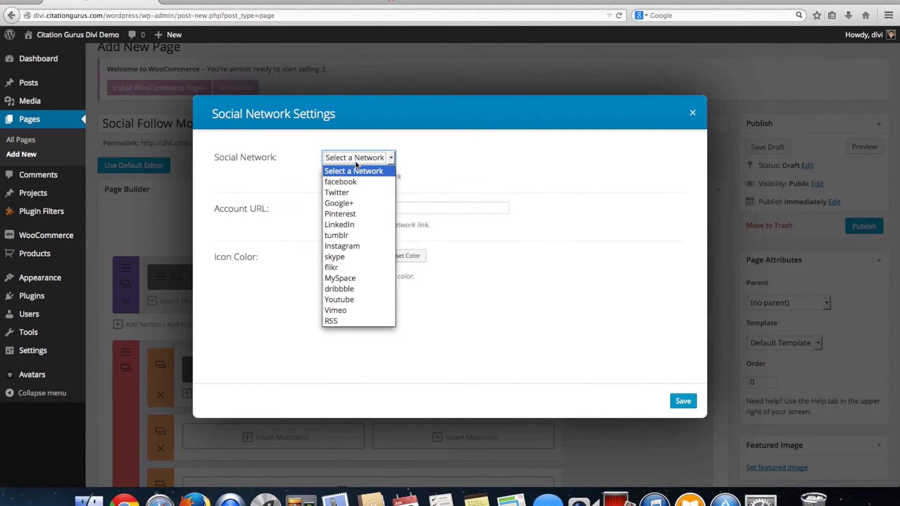
{"action": "left_click", "coordinate": [351, 310]}
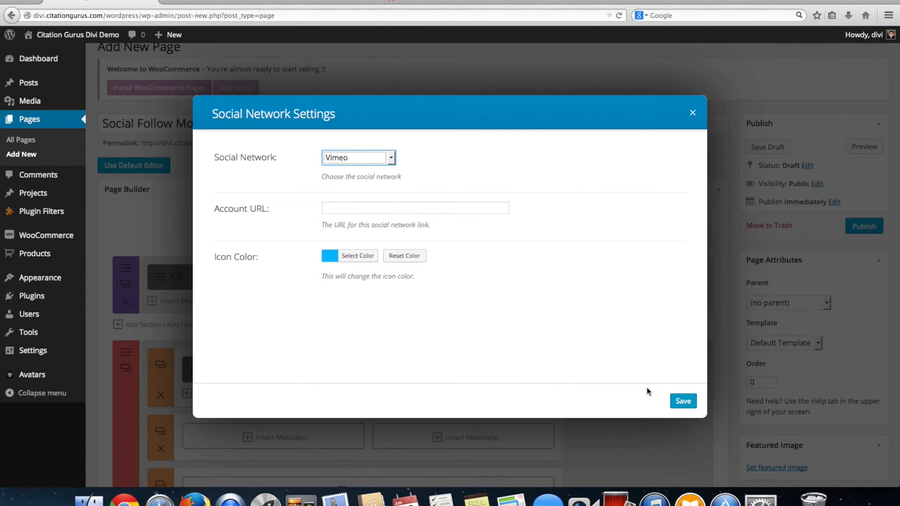
{"action": "left_click", "coordinate": [683, 403]}
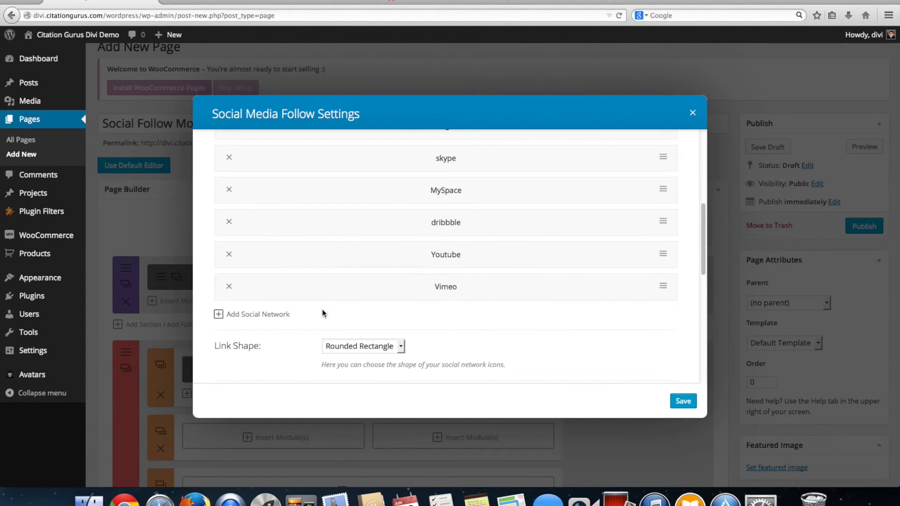
- Add an RSS entry with a blank account URL and its default icon color, and save the rounded rectangle Social Media Follow module
{"action": "left_click", "coordinate": [246, 315]}
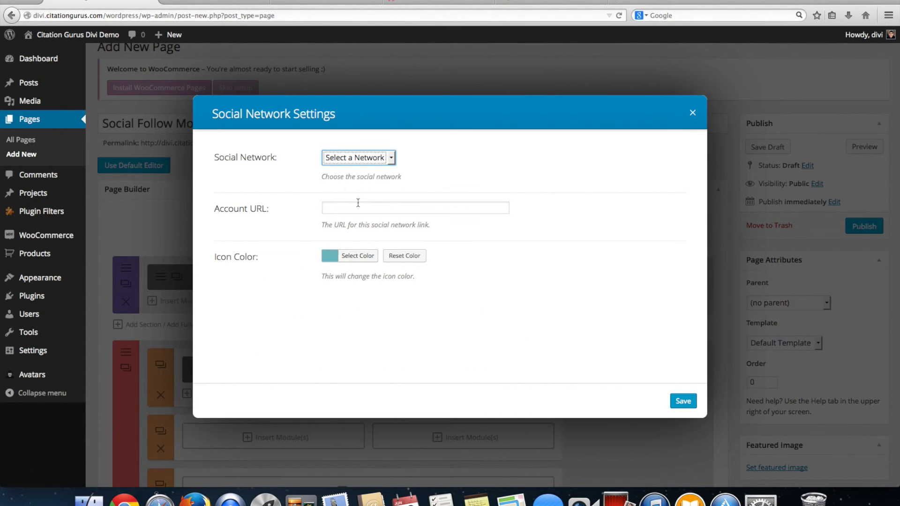
{"action": "left_click", "coordinate": [357, 160]}
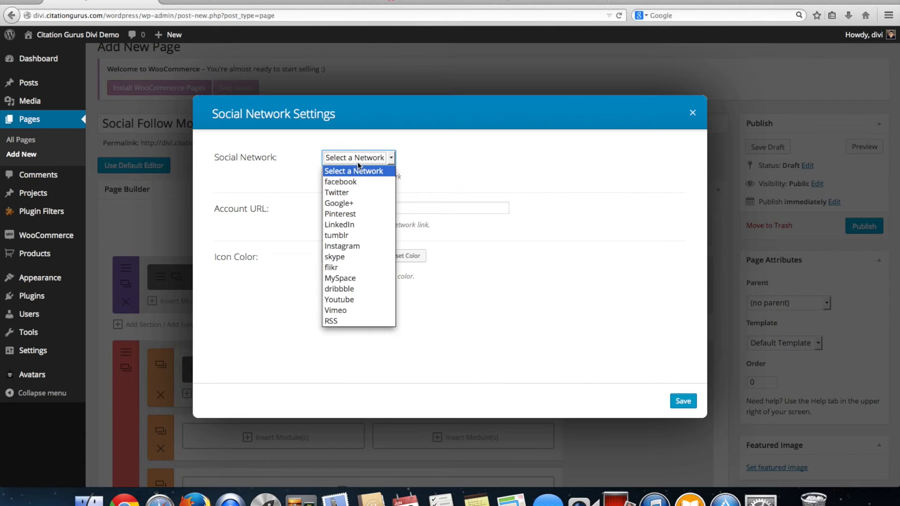
{"action": "left_click", "coordinate": [346, 328]}
{"action": "left_click", "coordinate": [683, 402]}
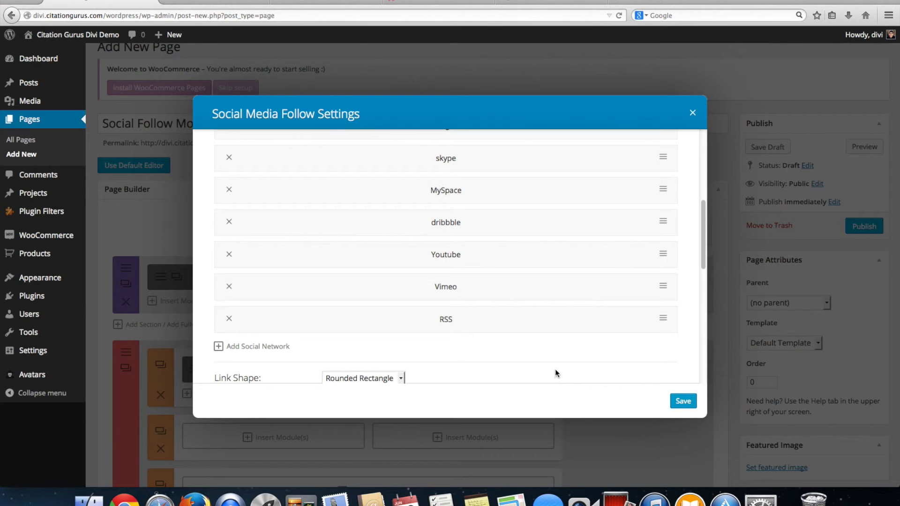
{"action": "left_click", "coordinate": [686, 402]}
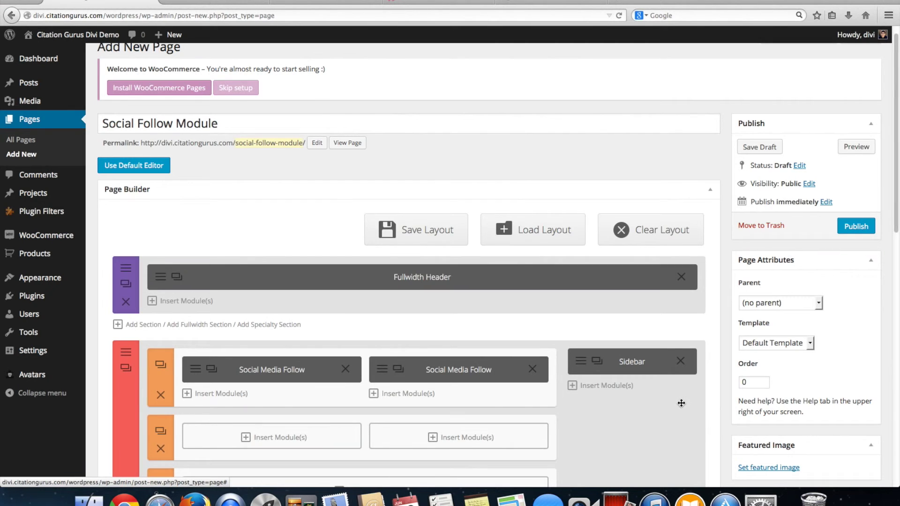
- Preview the Social Follow Module page to compare the circular and rounded rectangle network icons
{"action": "left_click", "coordinate": [855, 148]}
{"action": "left_click", "coordinate": [208, 2]}
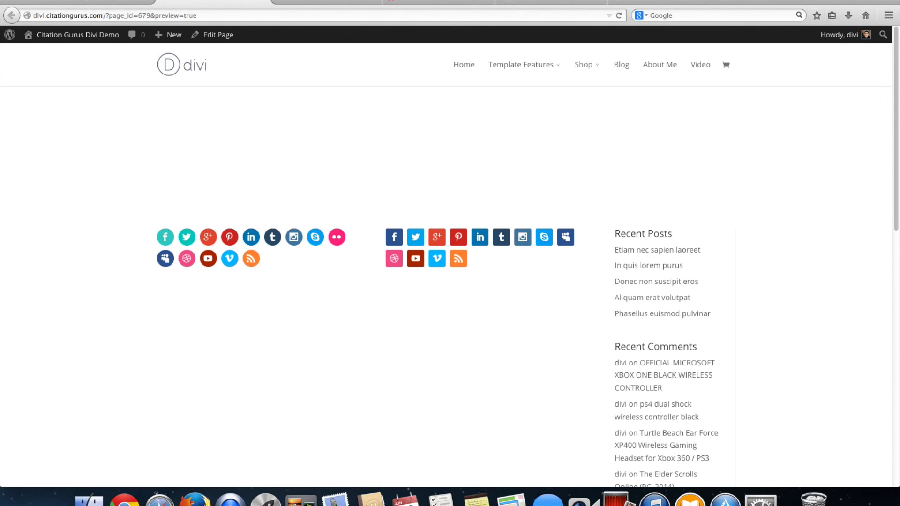
{"action": "left_click", "coordinate": [305, 2]}
{"action": "left_click", "coordinate": [214, 2]}
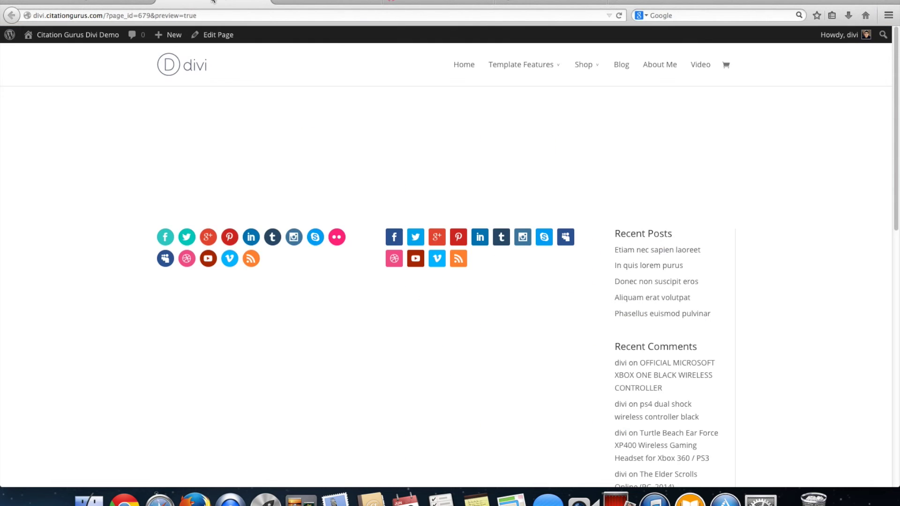
- Examine the Elegant Themes Divi social follow demo for icon colors, circle shapes, Follow buttons and the dark background variant
{"action": "left_click", "coordinate": [420, 2]}
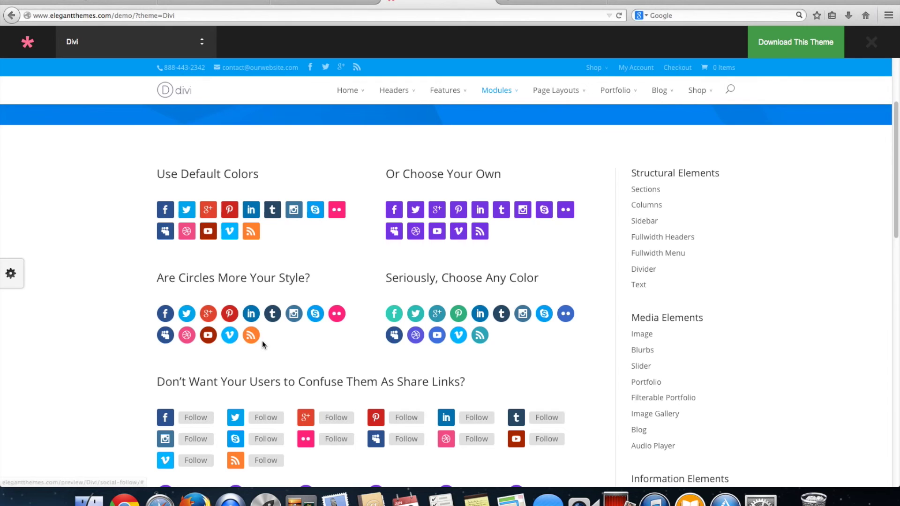
{"action": "scroll", "coordinate": [263, 340], "scroll_direction": "down", "scroll_amount": 5}
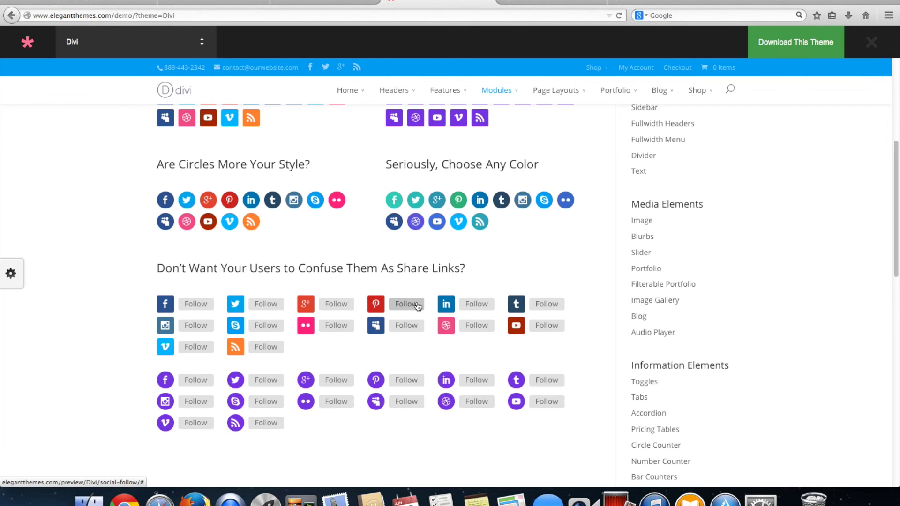
{"action": "left_click", "coordinate": [407, 330]}
{"action": "scroll", "coordinate": [408, 332], "scroll_direction": "down", "scroll_amount": 5}
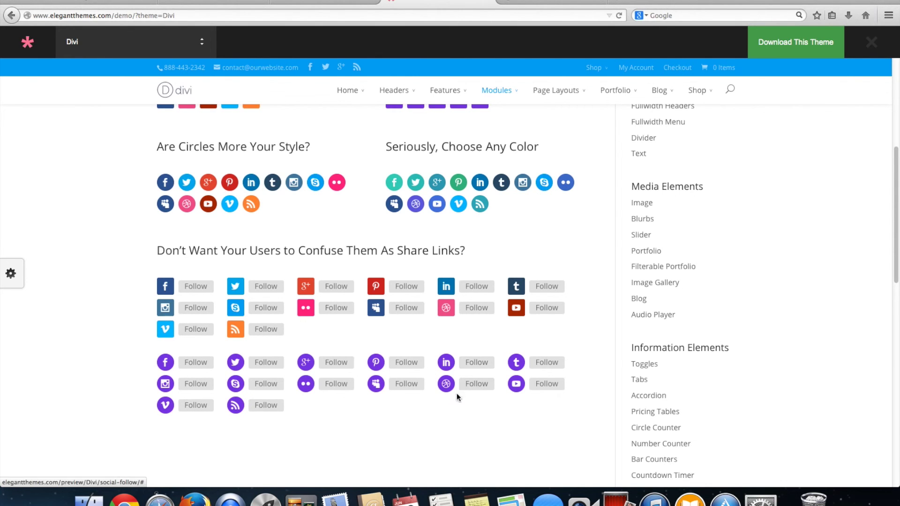
{"action": "scroll", "coordinate": [420, 386], "scroll_direction": "up", "scroll_amount": 2}
{"action": "scroll", "coordinate": [422, 394], "scroll_direction": "down", "scroll_amount": 7}
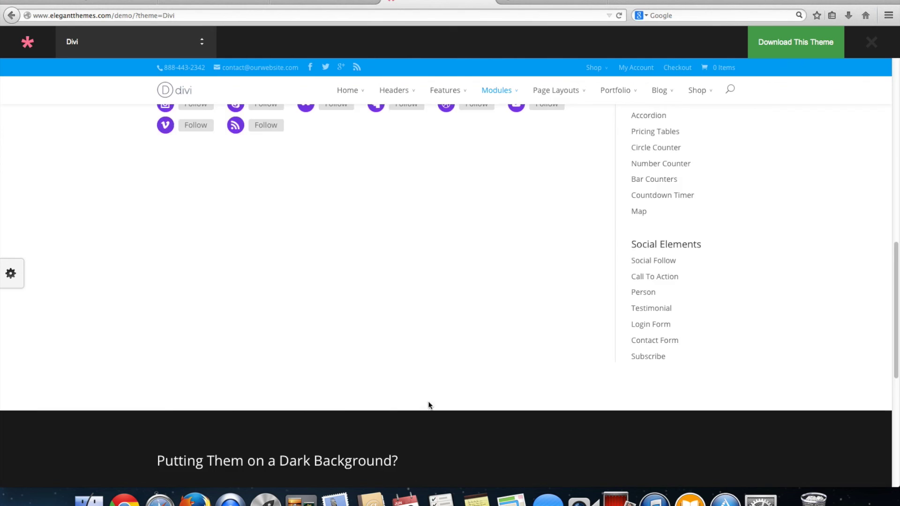
{"action": "scroll", "coordinate": [428, 406], "scroll_direction": "down", "scroll_amount": 3}
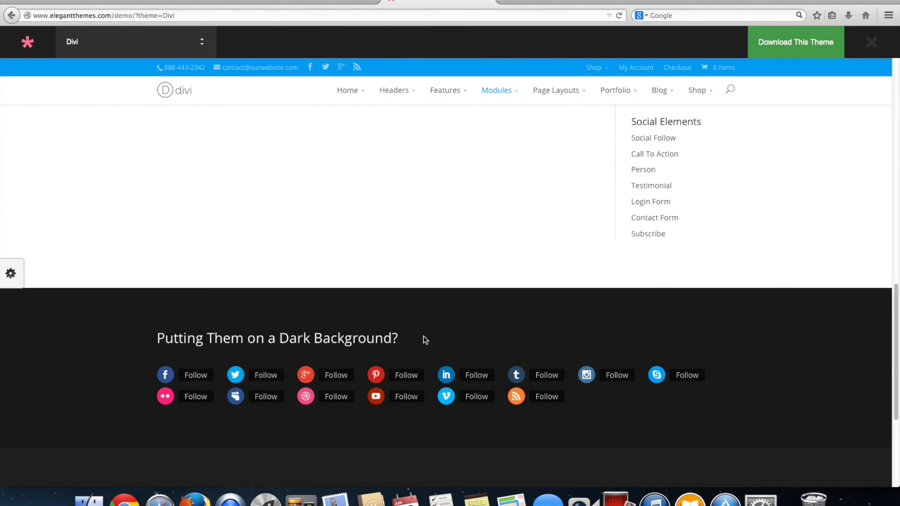
{"action": "scroll", "coordinate": [429, 336], "scroll_direction": "up", "scroll_amount": 20}
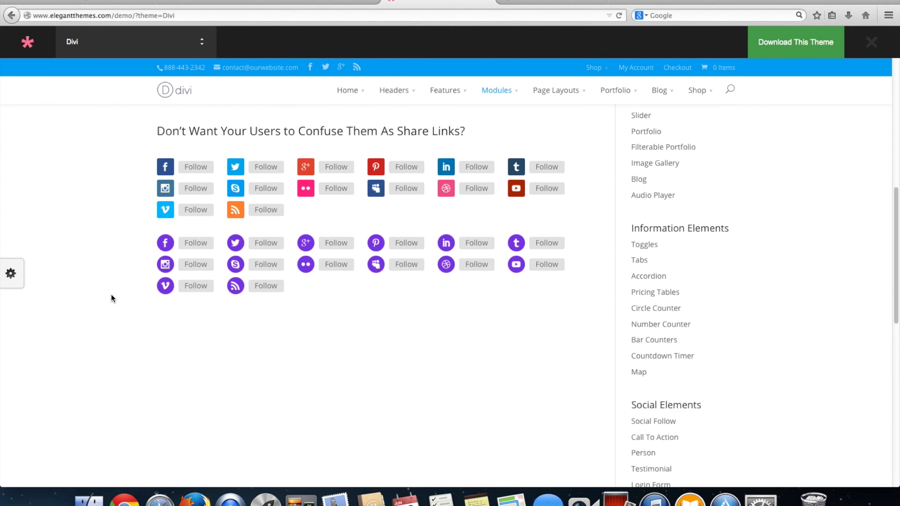